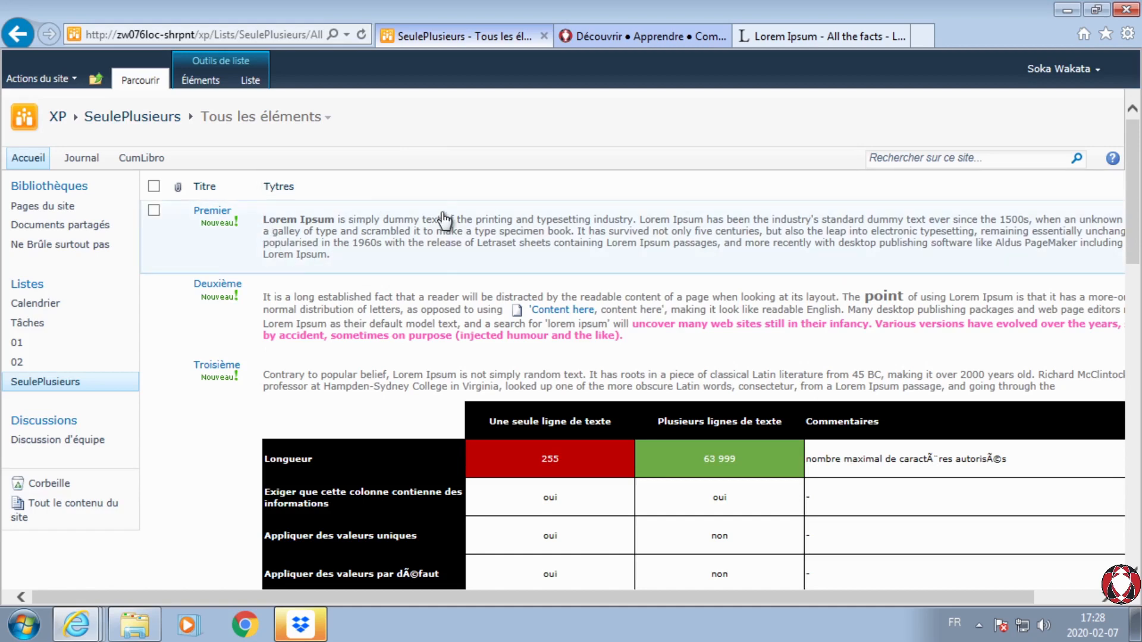
Step: Check the Tytres column's settings in the SeulePlusieurs list settings, cancel without changes and go back to the list
{"action": "left_click_drag", "start_coordinate": [477, 601], "coordinate": [783, 604]}
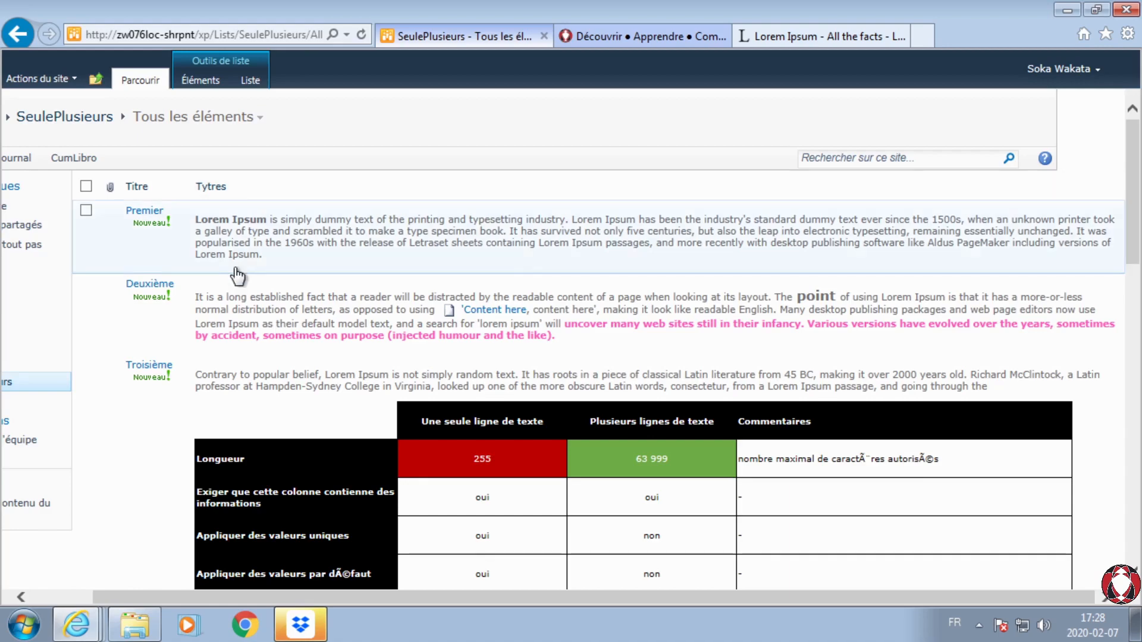
{"action": "scroll", "coordinate": [238, 285], "scroll_direction": "down", "scroll_amount": 10}
{"action": "scroll", "coordinate": [235, 279], "scroll_direction": "up", "scroll_amount": 10}
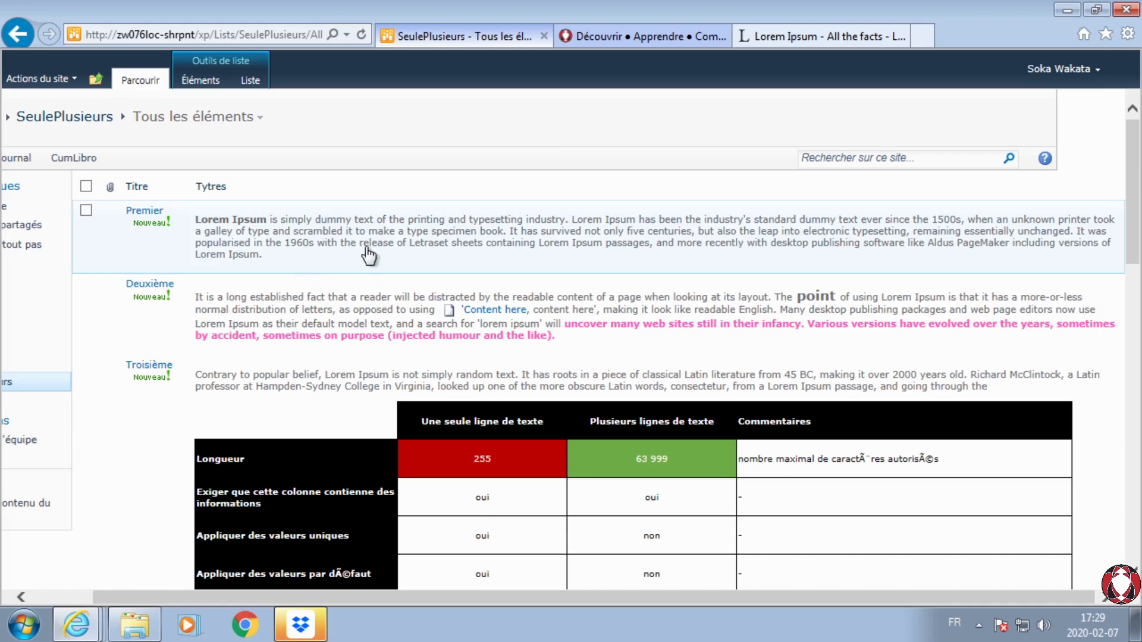
{"action": "left_click", "coordinate": [250, 80]}
{"action": "left_click", "coordinate": [961, 119]}
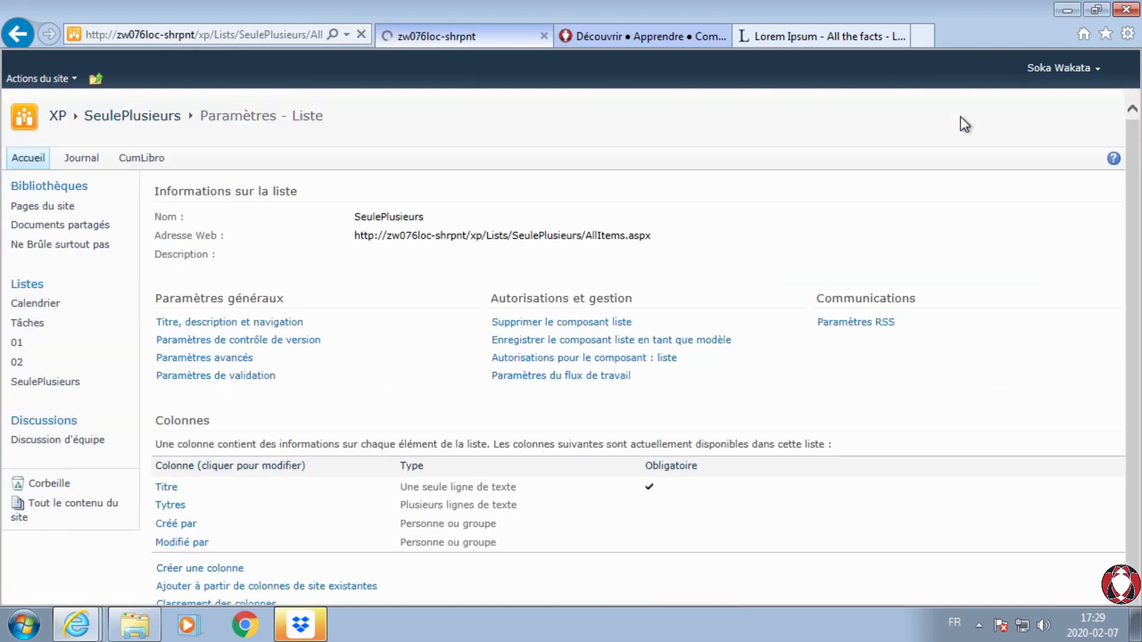
{"action": "left_click", "coordinate": [172, 500]}
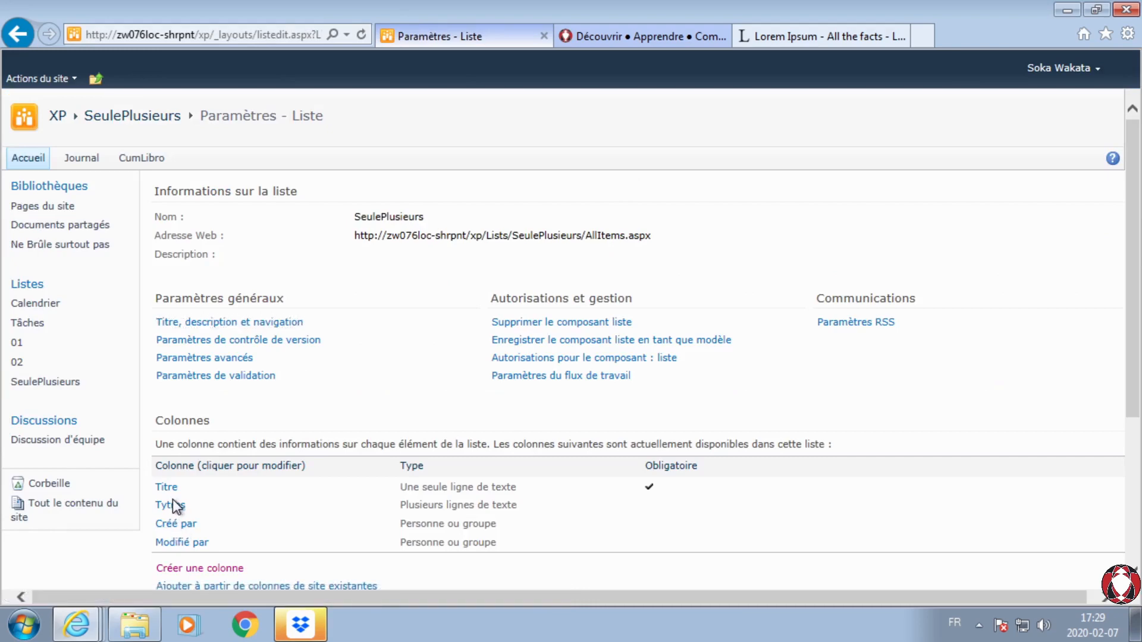
{"action": "scroll", "coordinate": [643, 322], "scroll_direction": "down", "scroll_amount": 2}
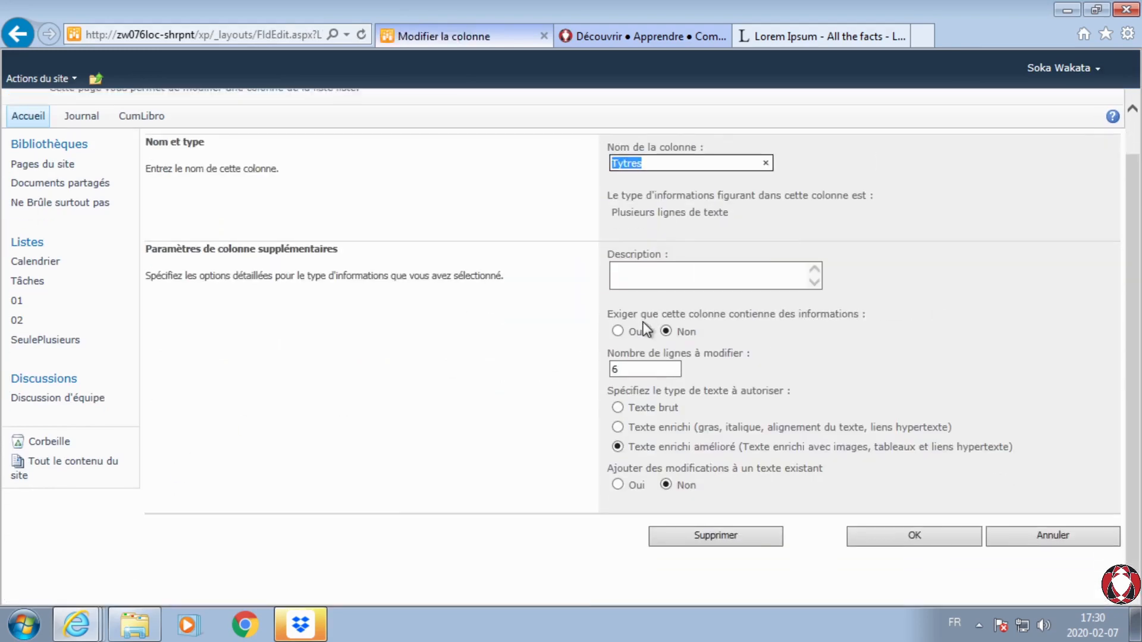
{"action": "left_click", "coordinate": [1088, 539]}
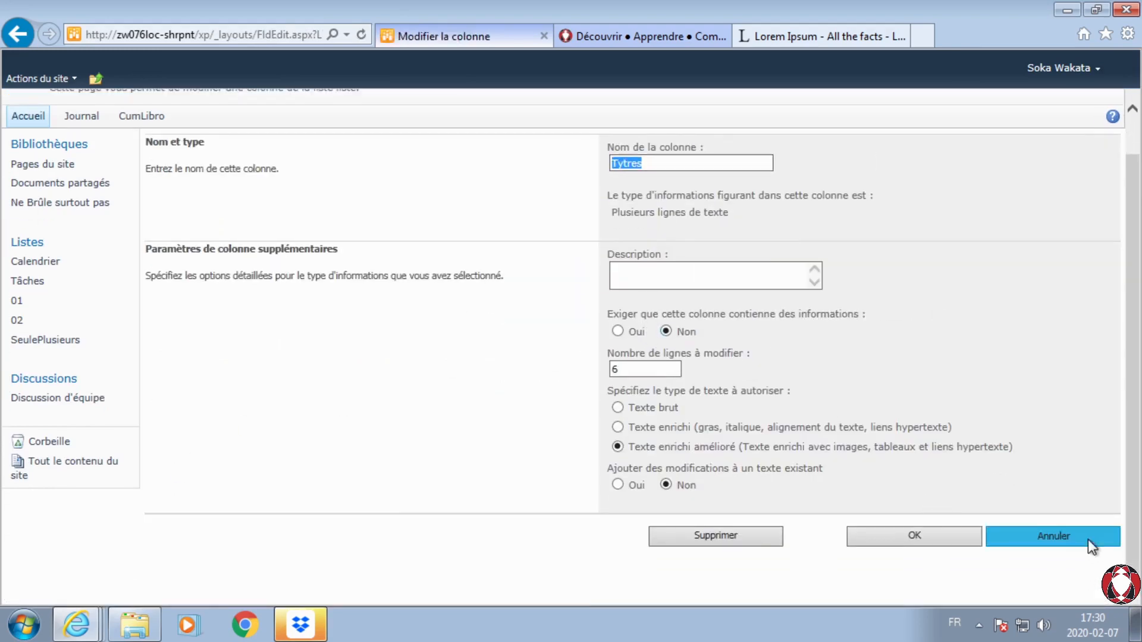
{"action": "left_click", "coordinate": [180, 116]}
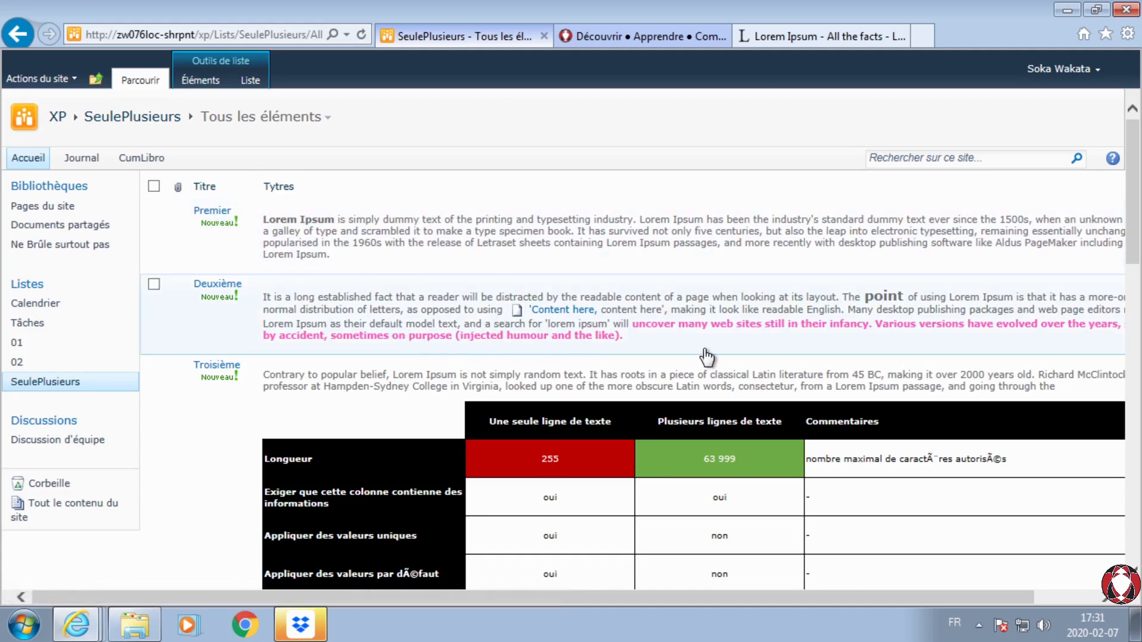
Step: Examine the formatted text, table and image stored in the Tytres column of the list's three items
{"action": "scroll", "coordinate": [473, 302], "scroll_direction": "down", "scroll_amount": 5}
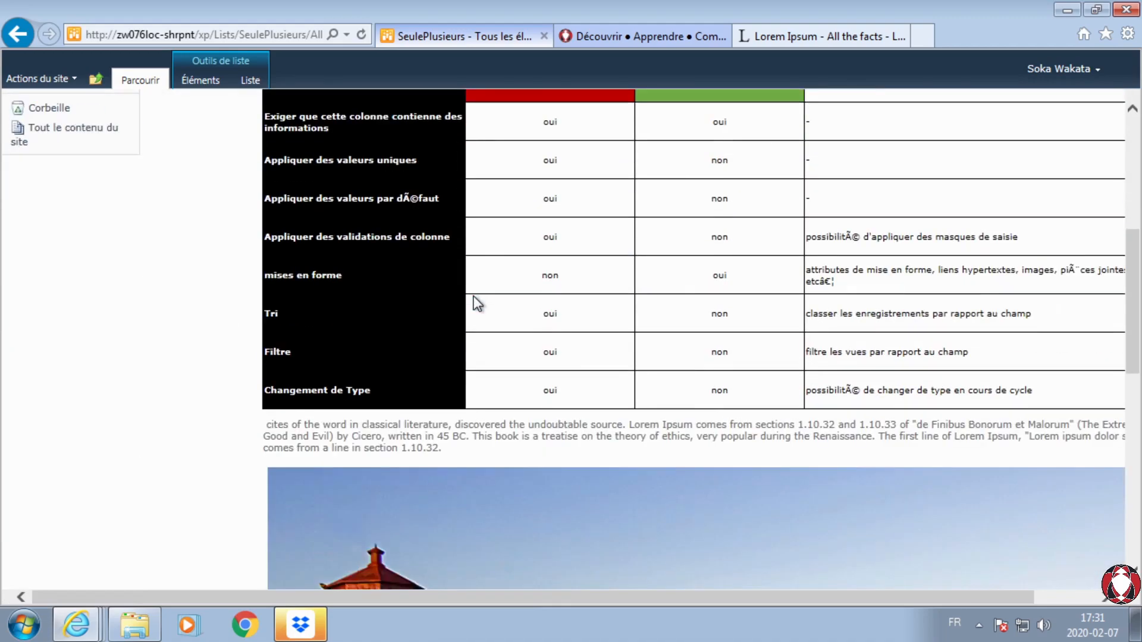
{"action": "scroll", "coordinate": [571, 287], "scroll_direction": "up", "scroll_amount": 5}
{"action": "scroll", "coordinate": [543, 265], "scroll_direction": "down", "scroll_amount": 5}
{"action": "scroll", "coordinate": [443, 313], "scroll_direction": "down", "scroll_amount": 6}
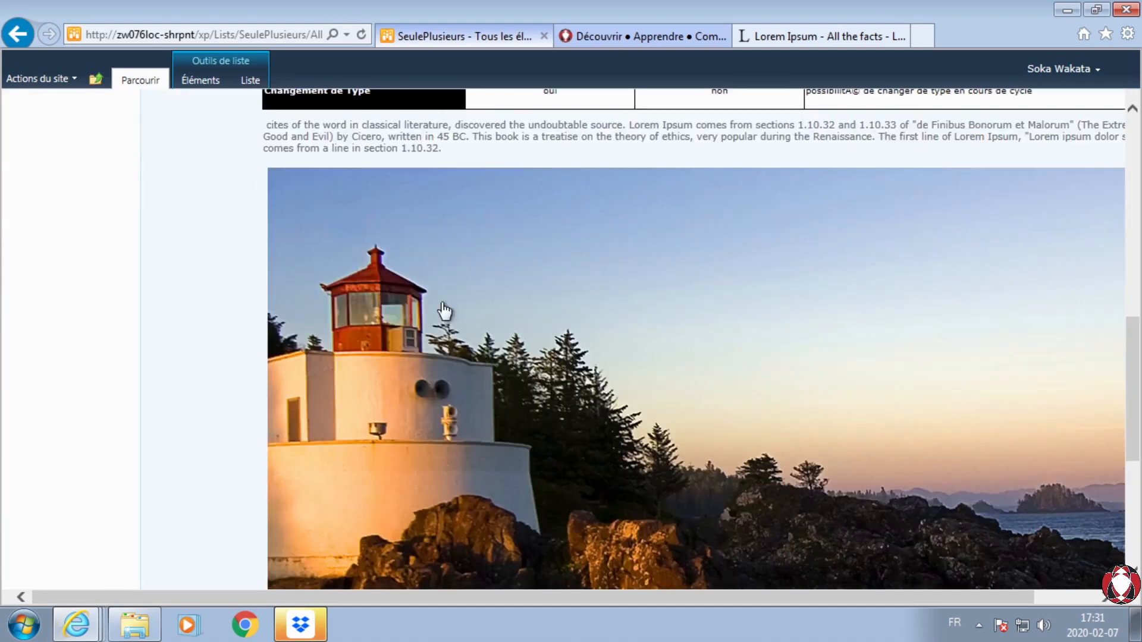
{"action": "scroll", "coordinate": [454, 402], "scroll_direction": "up", "scroll_amount": 11}
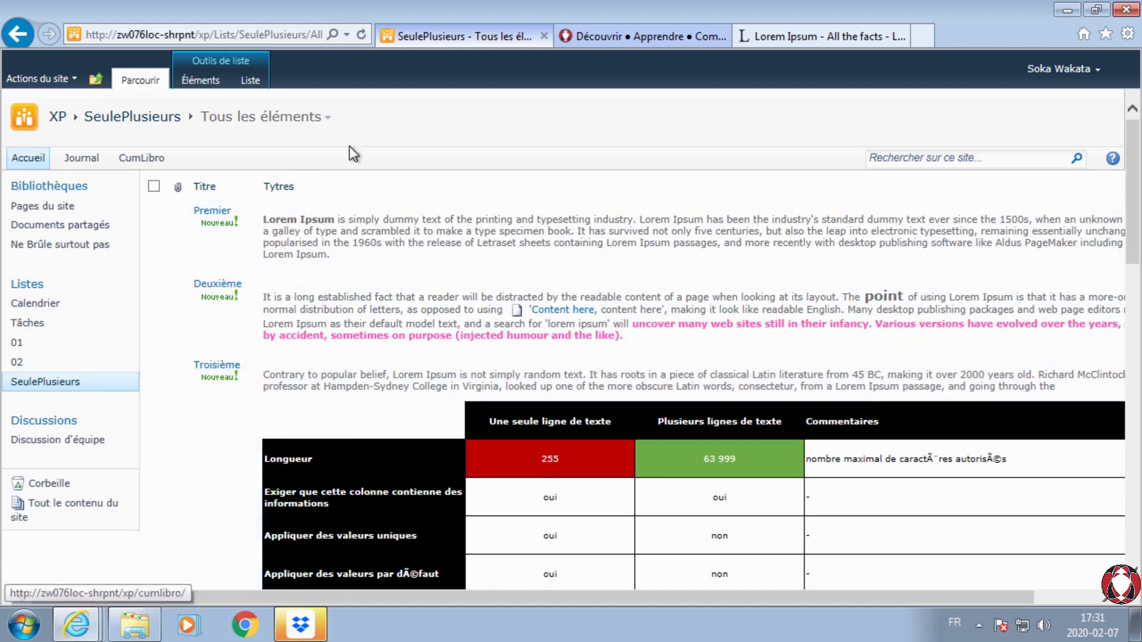
{"action": "scroll", "coordinate": [365, 316], "scroll_direction": "down", "scroll_amount": 8}
{"action": "scroll", "coordinate": [348, 317], "scroll_direction": "up", "scroll_amount": 3}
{"action": "scroll", "coordinate": [348, 317], "scroll_direction": "up", "scroll_amount": 5}
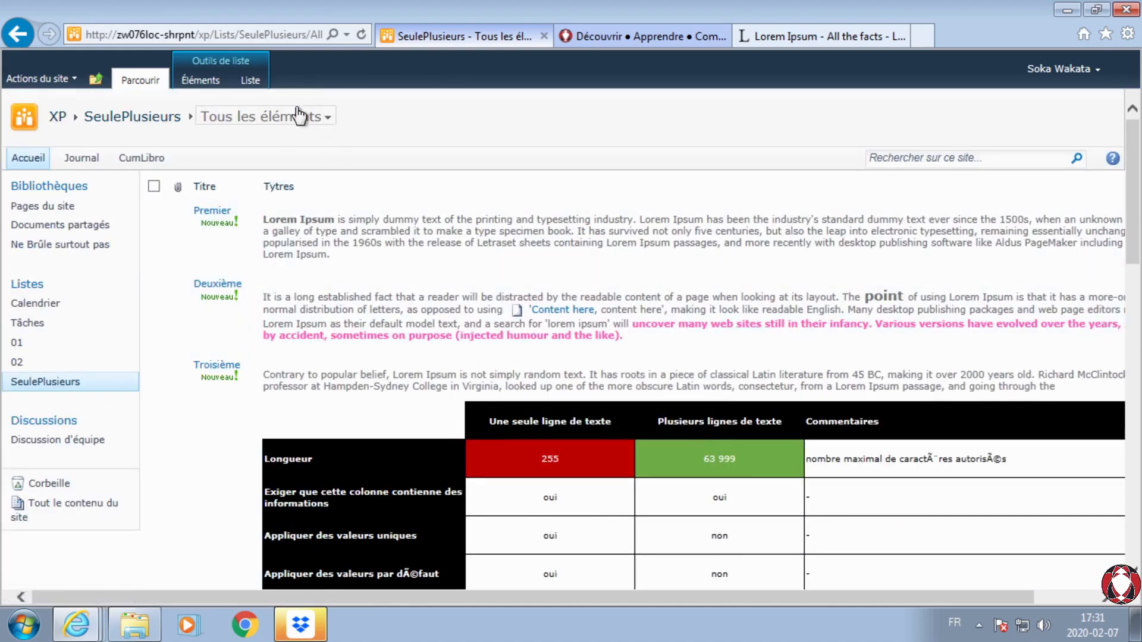
Step: Open the Tytres column for modification from the SeulePlusieurs list settings
{"action": "left_click", "coordinate": [252, 77]}
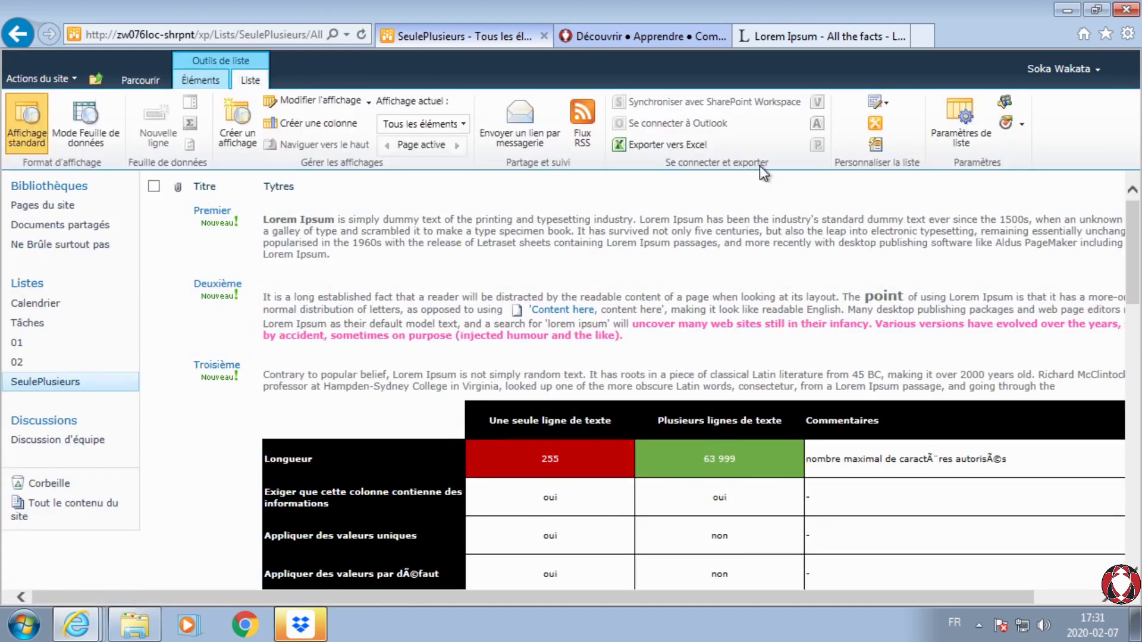
{"action": "left_click", "coordinate": [961, 105]}
{"action": "scroll", "coordinate": [572, 170], "scroll_direction": "down", "scroll_amount": 4}
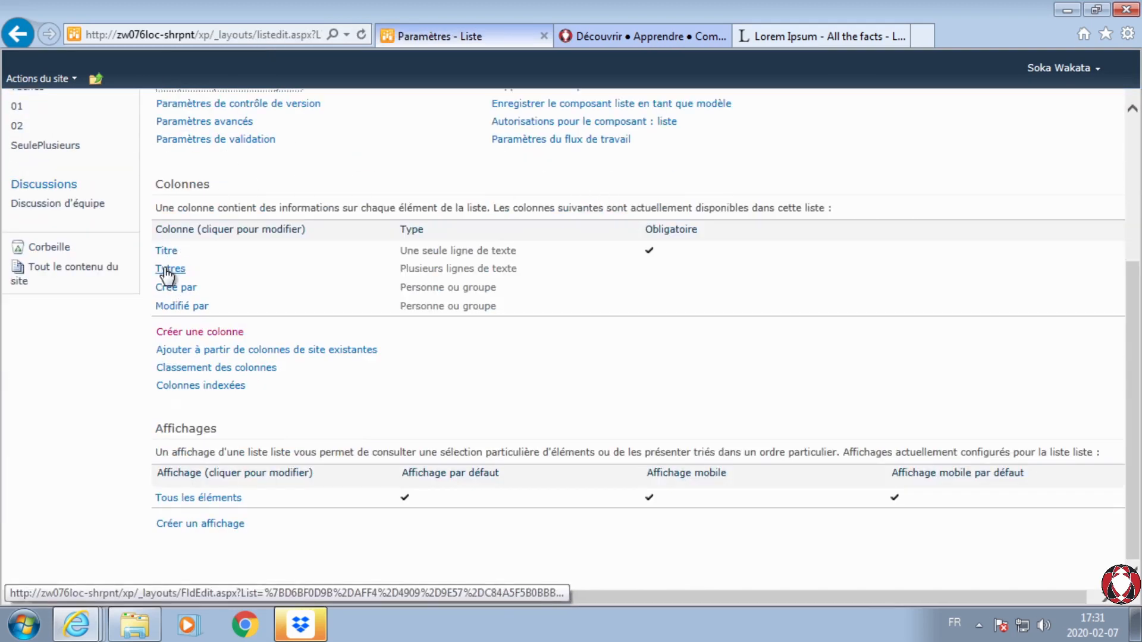
{"action": "left_click_drag", "start_coordinate": [525, 268], "coordinate": [397, 269]}
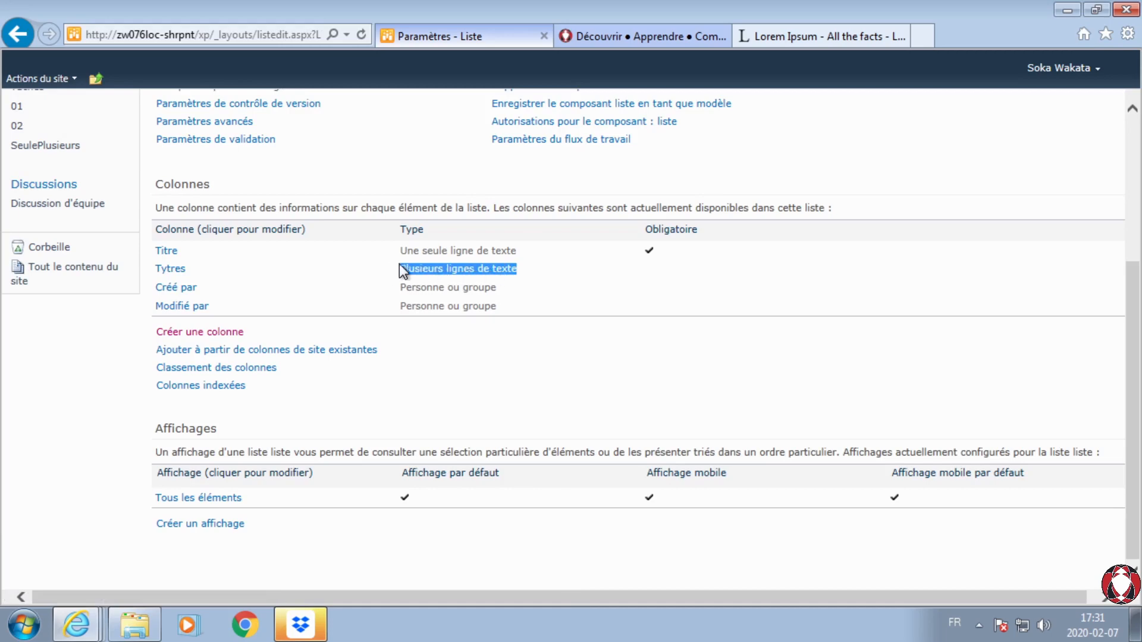
{"action": "left_click", "coordinate": [172, 270]}
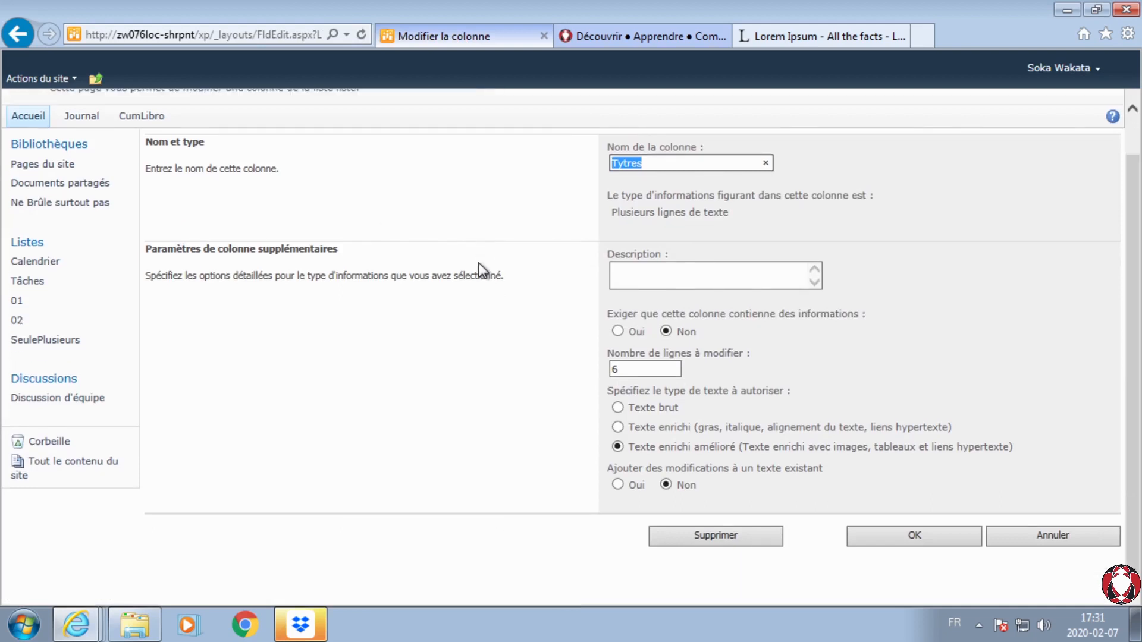
{"action": "scroll", "coordinate": [590, 356], "scroll_direction": "up", "scroll_amount": 1}
{"action": "left_click", "coordinate": [615, 232]}
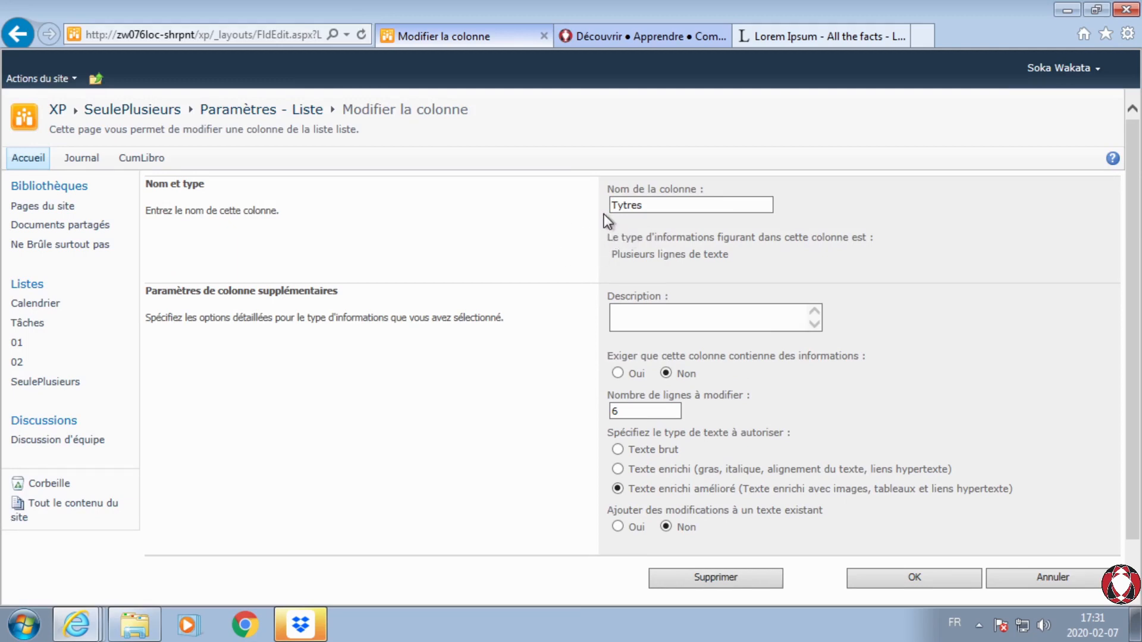
Step: Set the Tytres column's allowed text type to Texte brut, save it and accept the removal of its formatting
{"action": "scroll", "coordinate": [607, 238], "scroll_direction": "down", "scroll_amount": 1}
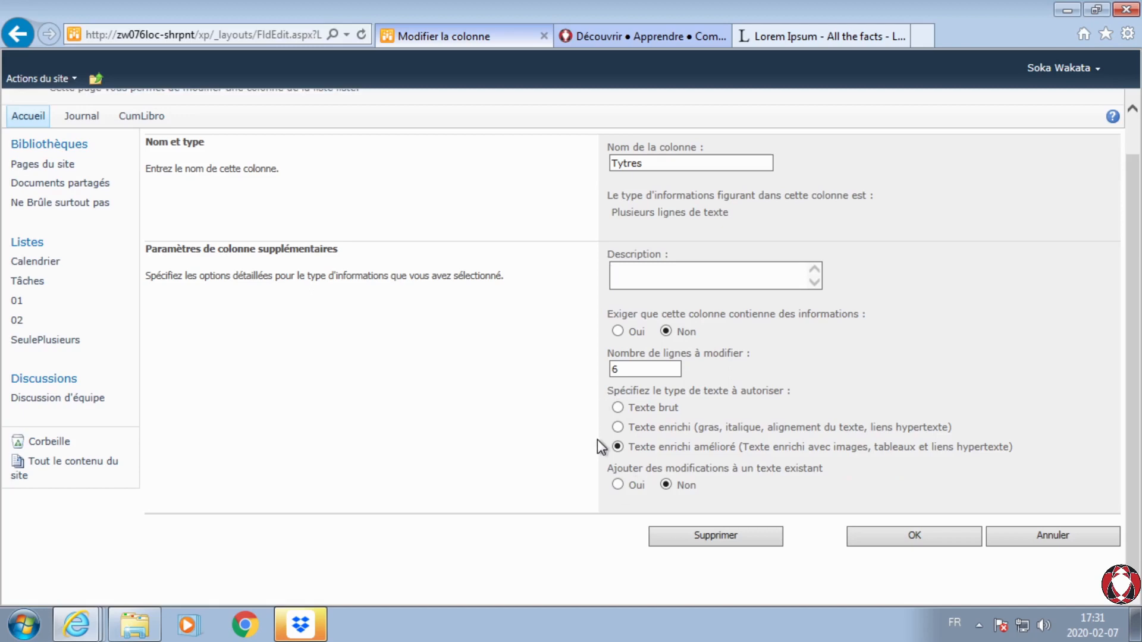
{"action": "left_click_drag", "start_coordinate": [145, 248], "coordinate": [352, 249]}
{"action": "left_click", "coordinate": [400, 377]}
{"action": "left_click", "coordinate": [619, 408]}
{"action": "left_click", "coordinate": [927, 535]}
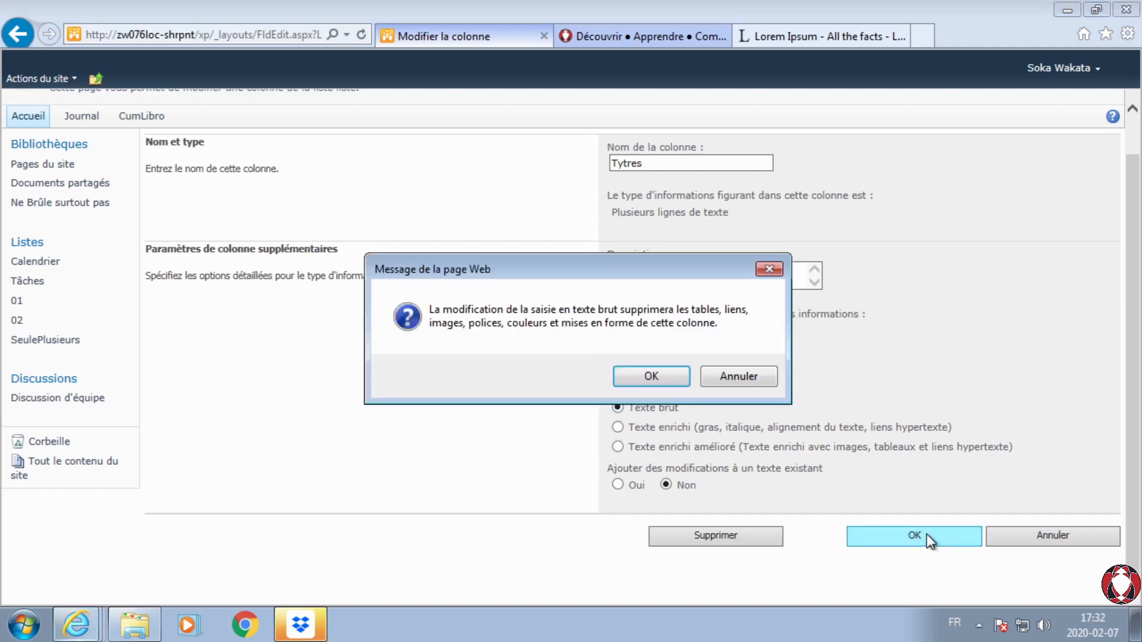
{"action": "left_click_drag", "start_coordinate": [510, 271], "coordinate": [416, 196]}
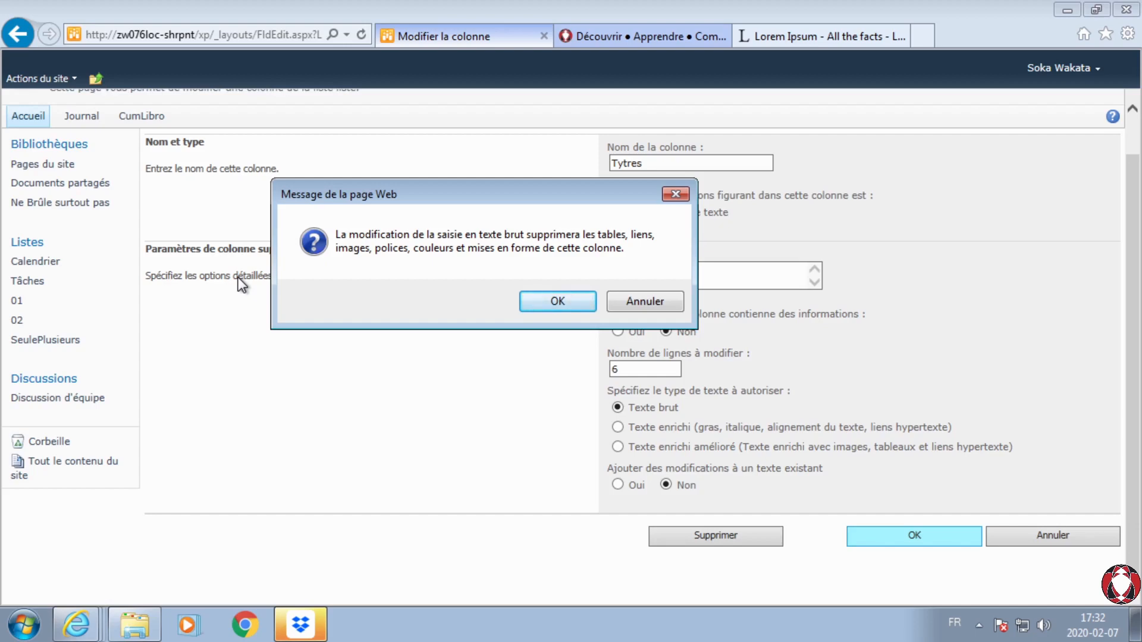
{"action": "left_click", "coordinate": [558, 302]}
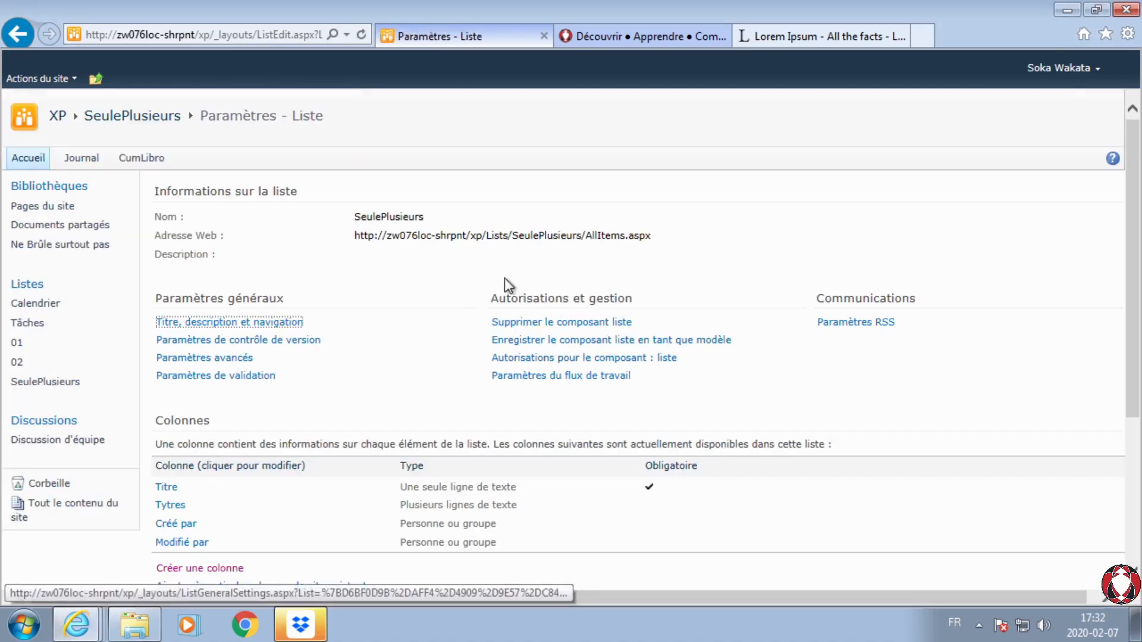
Step: Return to the SeulePlusieurs list and examine the Tytres content of all items, plus the Titre column's sort and filter options
{"action": "left_click", "coordinate": [144, 117]}
{"action": "scroll", "coordinate": [464, 323], "scroll_direction": "down", "scroll_amount": 5}
{"action": "scroll", "coordinate": [388, 481], "scroll_direction": "up", "scroll_amount": 5}
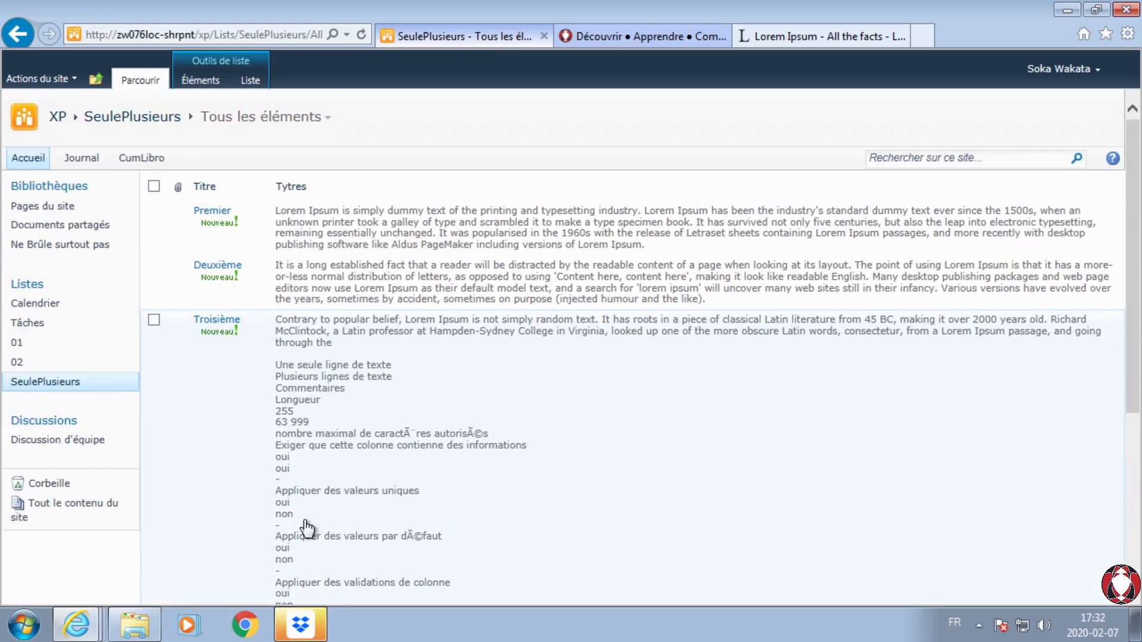
{"action": "scroll", "coordinate": [305, 525], "scroll_direction": "down", "scroll_amount": 5}
{"action": "scroll", "coordinate": [306, 525], "scroll_direction": "up", "scroll_amount": 5}
{"action": "scroll", "coordinate": [307, 500], "scroll_direction": "down", "scroll_amount": 5}
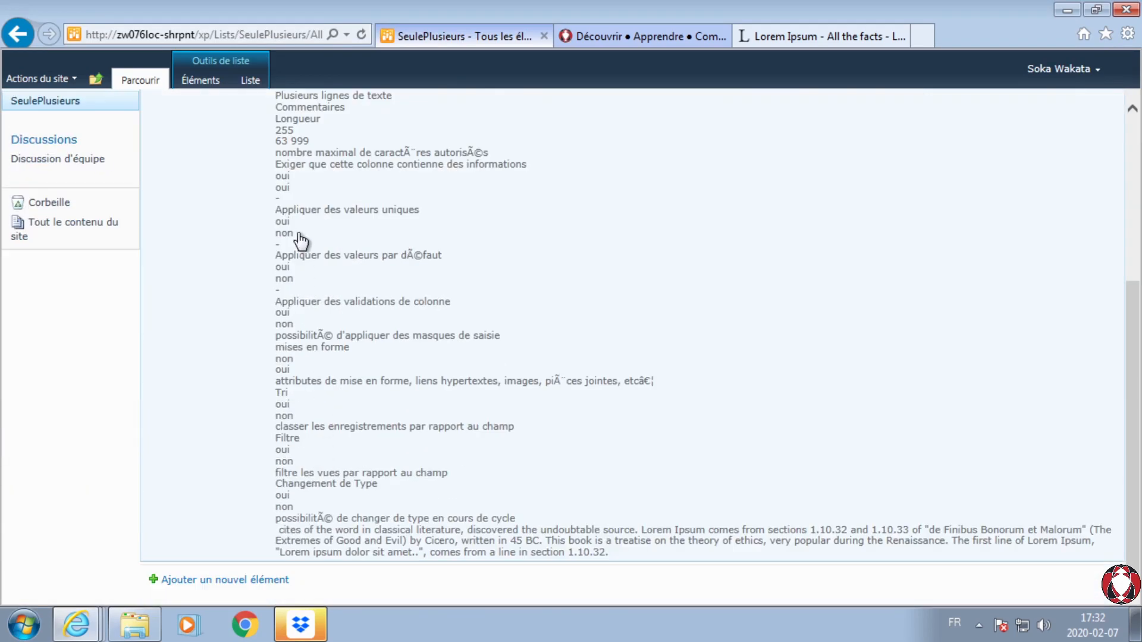
{"action": "scroll", "coordinate": [303, 325], "scroll_direction": "up", "scroll_amount": 3}
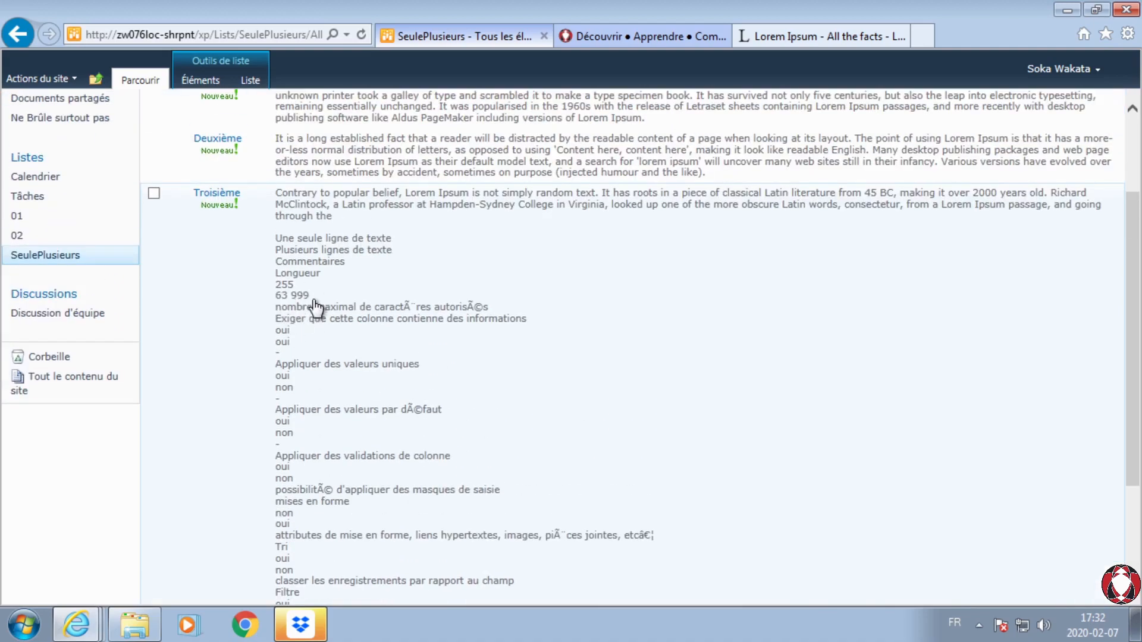
{"action": "scroll", "coordinate": [397, 512], "scroll_direction": "up", "scroll_amount": 3}
{"action": "scroll", "coordinate": [396, 512], "scroll_direction": "down", "scroll_amount": 5}
{"action": "scroll", "coordinate": [510, 502], "scroll_direction": "up", "scroll_amount": 5}
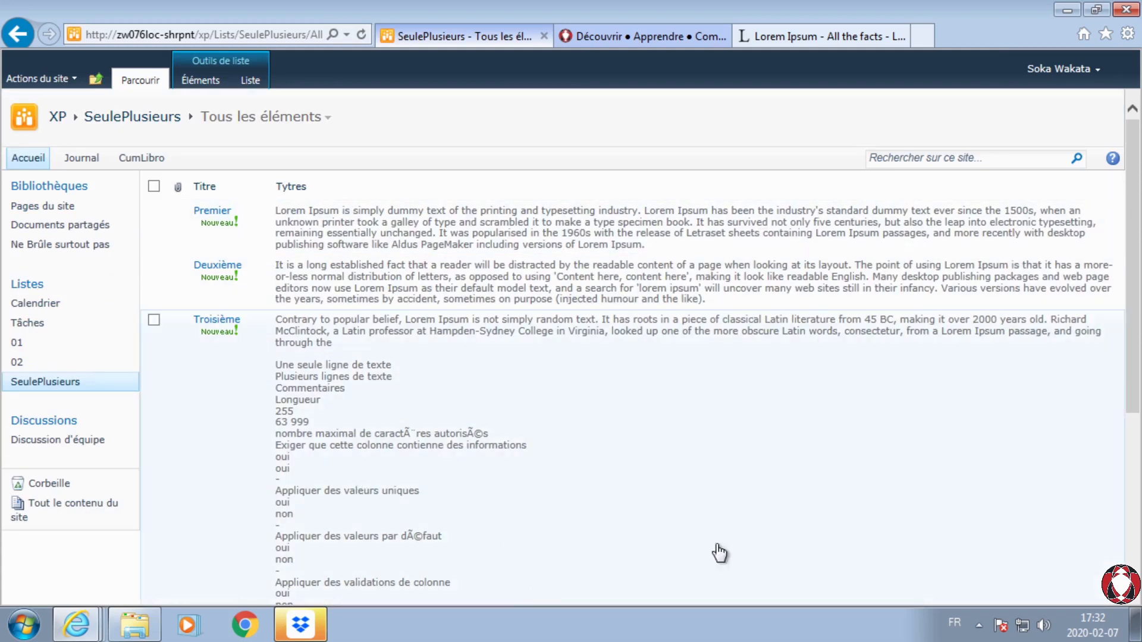
{"action": "left_click", "coordinate": [267, 183]}
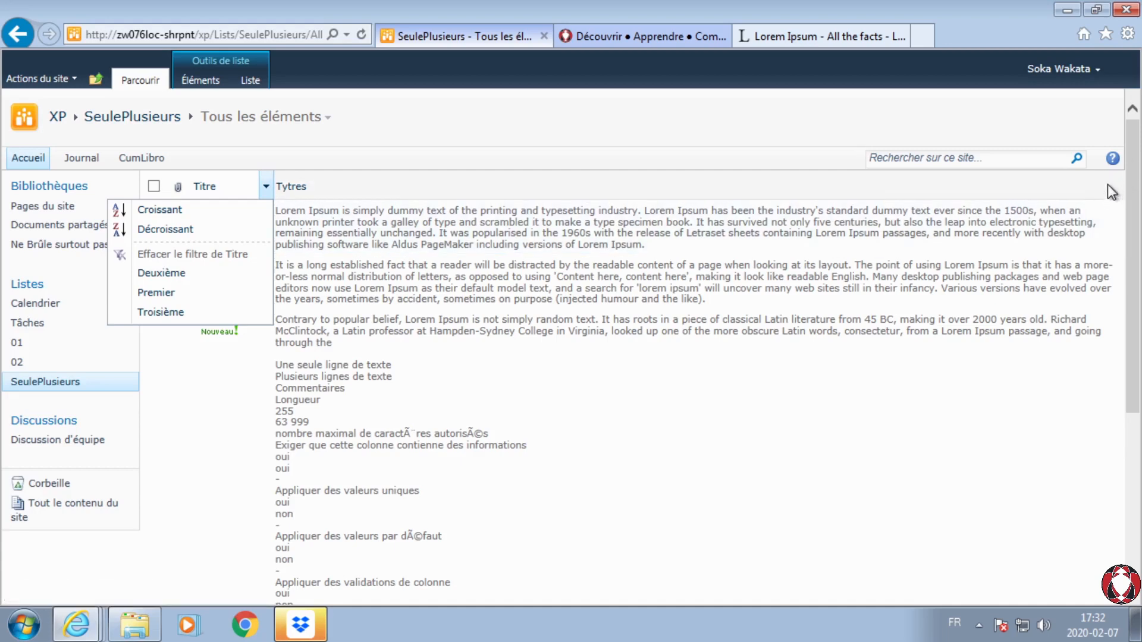
Step: Reopen the Tytres column for modification from the list settings and review the information types it offers
{"action": "left_click", "coordinate": [260, 85]}
{"action": "left_click", "coordinate": [970, 118]}
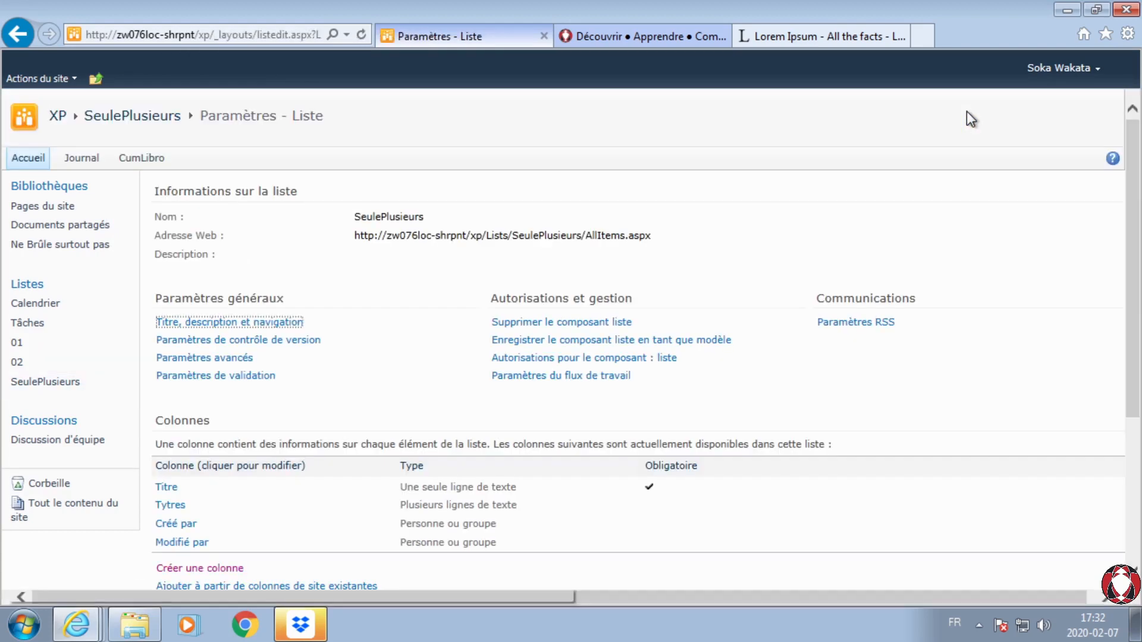
{"action": "scroll", "coordinate": [425, 301], "scroll_direction": "down", "scroll_amount": 4}
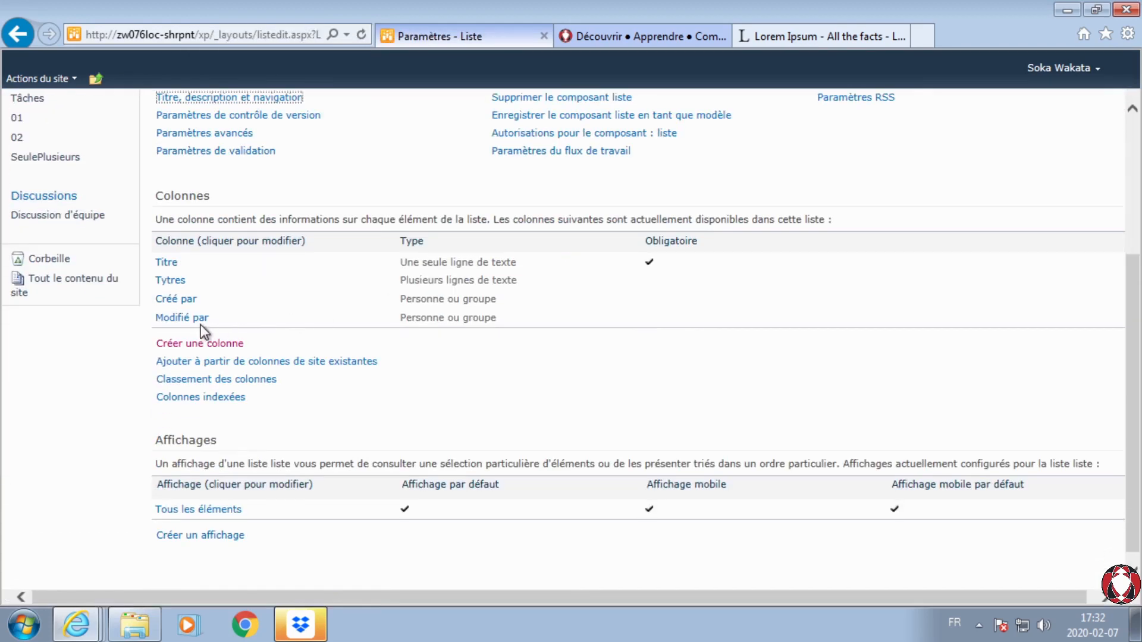
{"action": "left_click", "coordinate": [173, 281]}
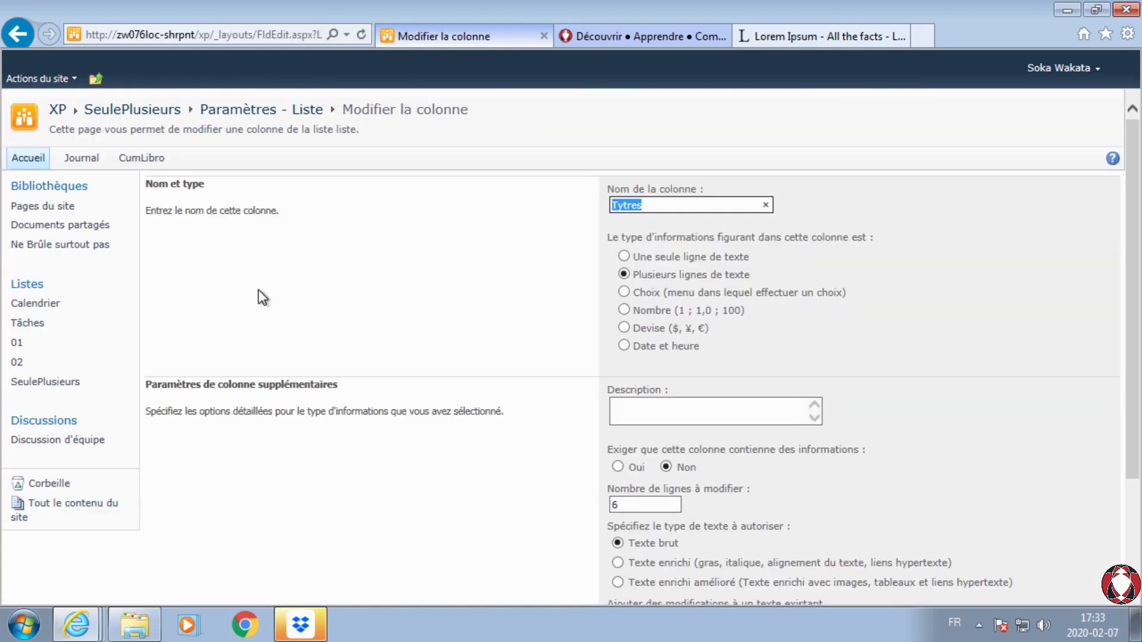
{"action": "scroll", "coordinate": [661, 334], "scroll_direction": "down", "scroll_amount": 3}
{"action": "scroll", "coordinate": [662, 335], "scroll_direction": "up", "scroll_amount": 3}
{"action": "left_click_drag", "start_coordinate": [684, 544], "coordinate": [594, 546]}
{"action": "left_click_drag", "start_coordinate": [583, 241], "coordinate": [682, 254]}
{"action": "left_click", "coordinate": [839, 262]}
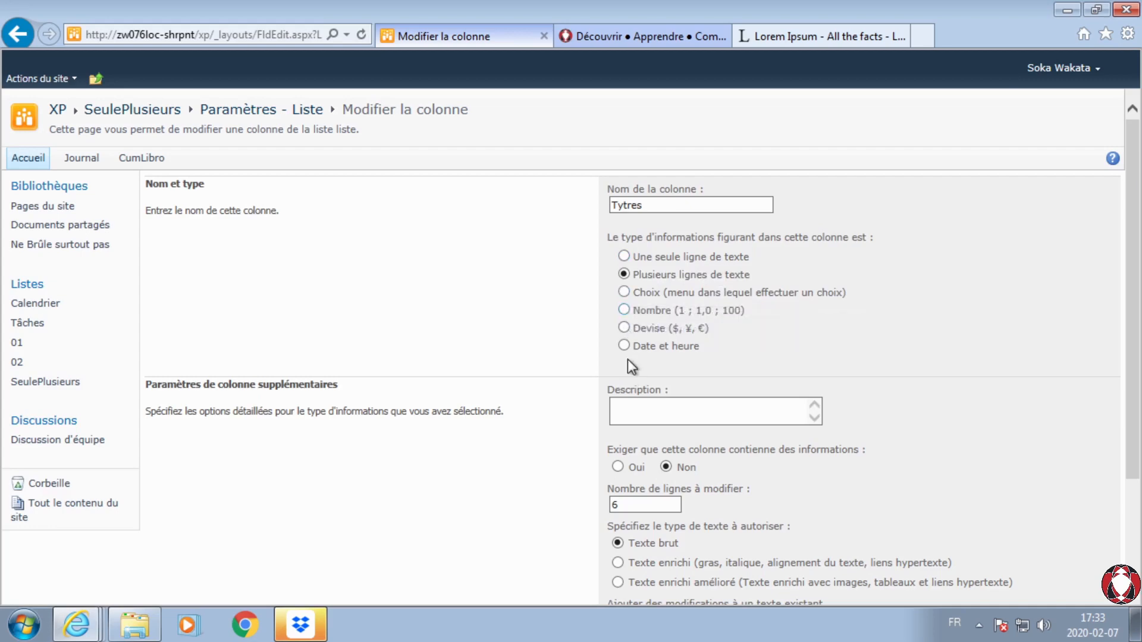
Step: Change the Tytres column's type to Une seule ligne de texte, accept the possible data loss and return to the SeulePlusieurs list
{"action": "left_click", "coordinate": [625, 256]}
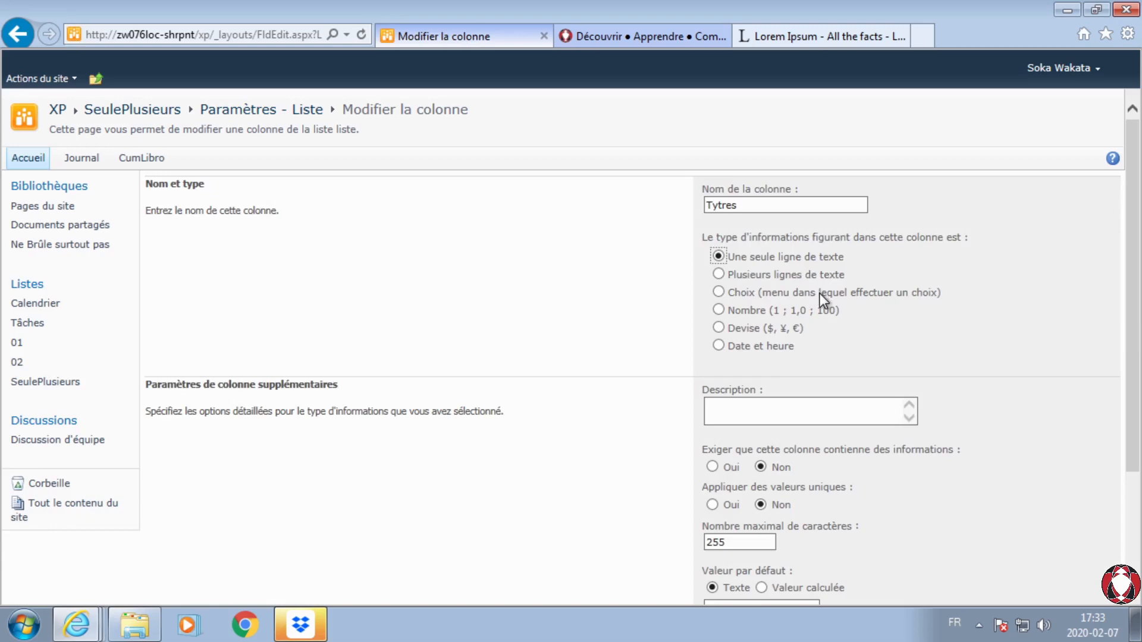
{"action": "scroll", "coordinate": [776, 274], "scroll_direction": "down", "scroll_amount": 3}
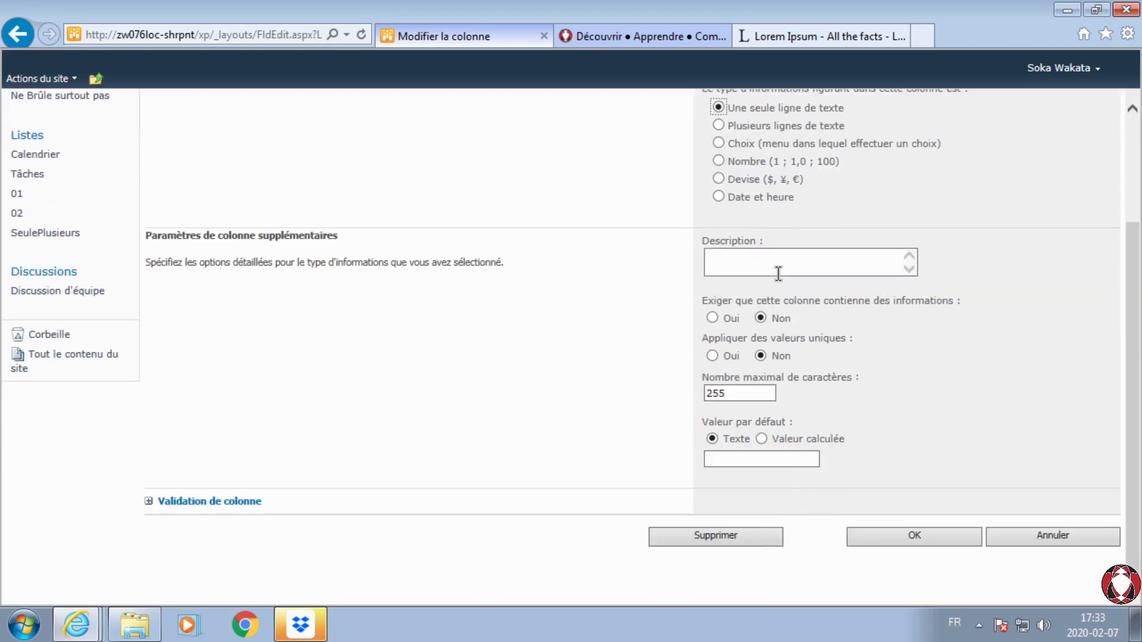
{"action": "left_click", "coordinate": [897, 541]}
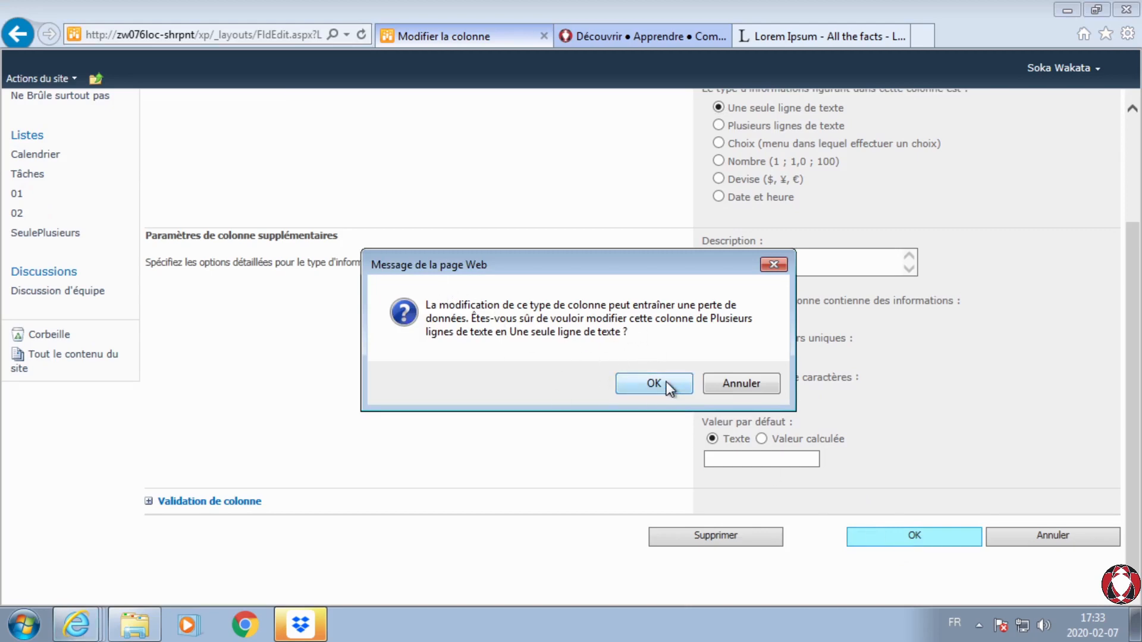
{"action": "left_click_drag", "start_coordinate": [666, 257], "coordinate": [559, 107]}
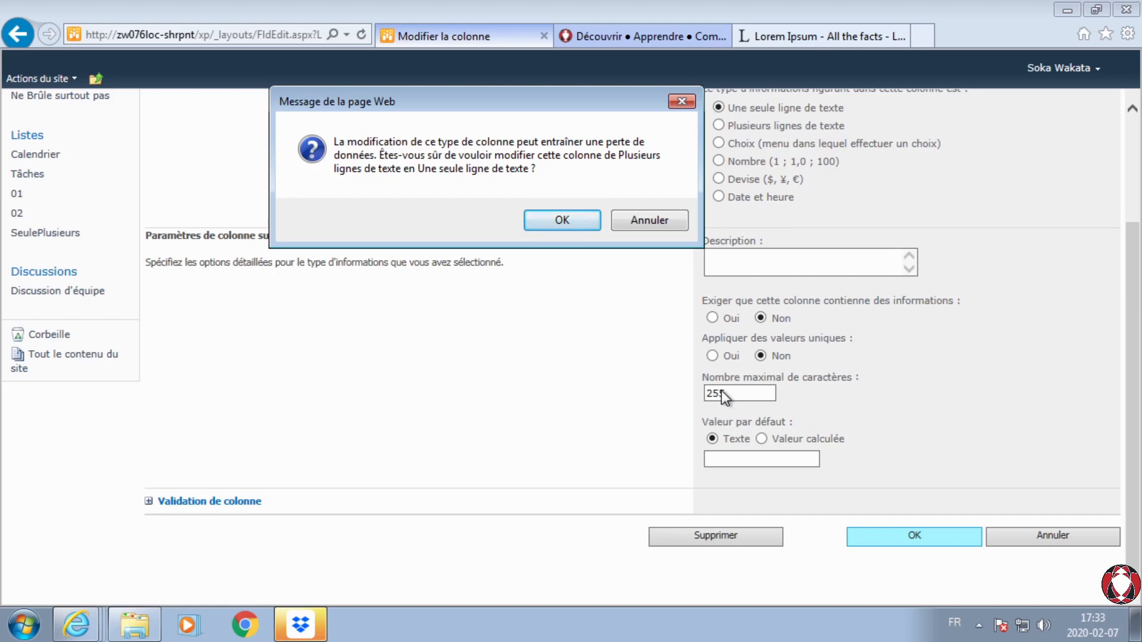
{"action": "left_click", "coordinate": [575, 222]}
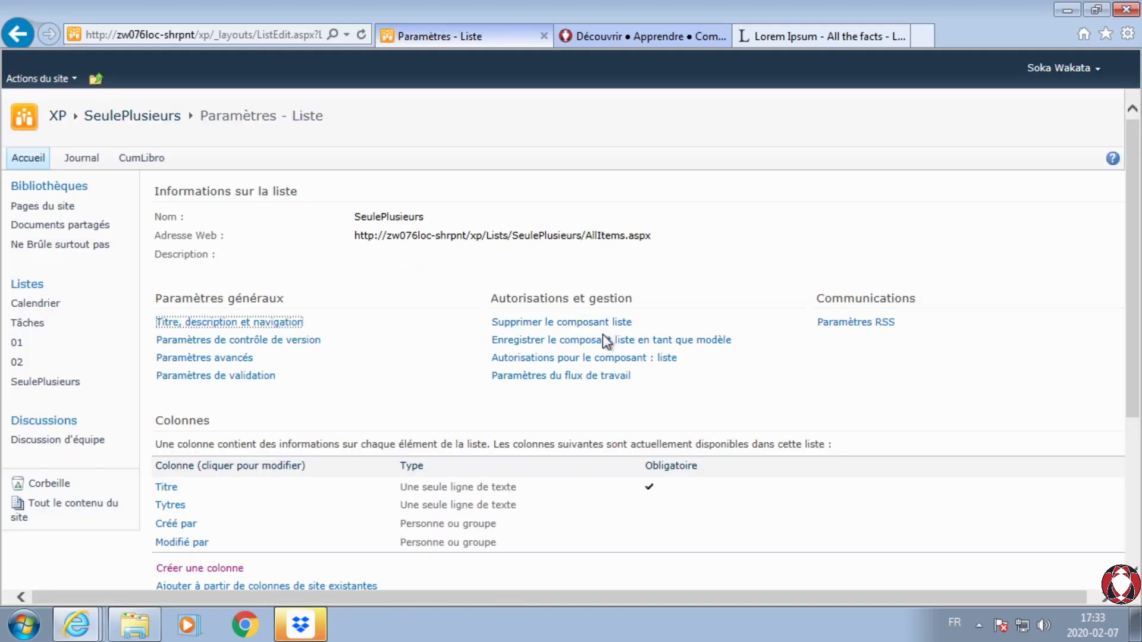
{"action": "left_click", "coordinate": [128, 119]}
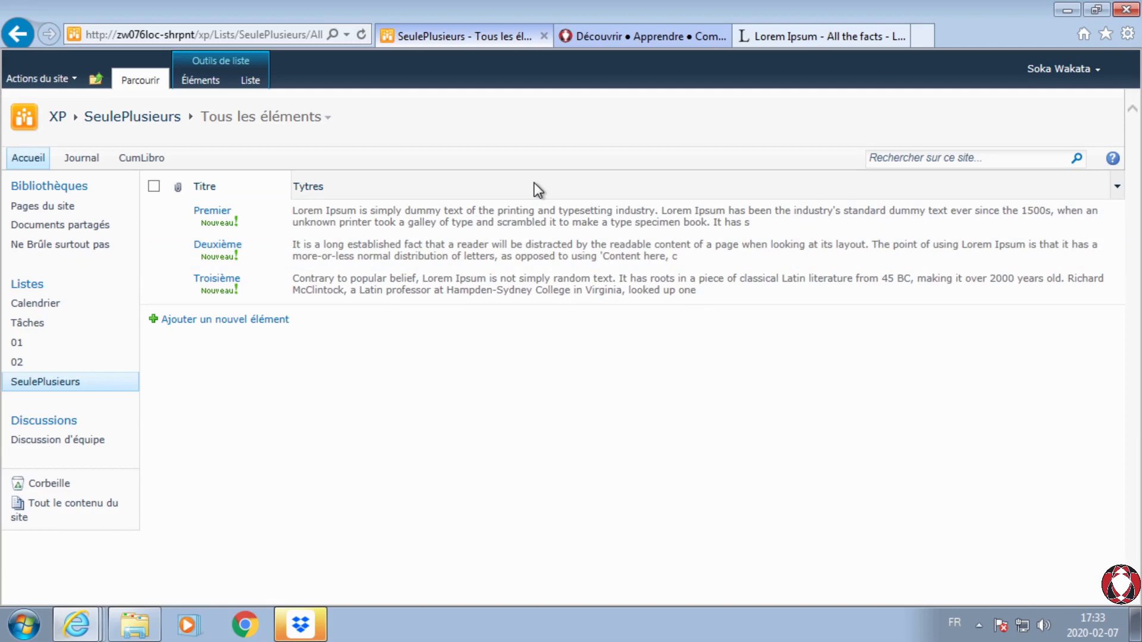
Step: Compare the sort and filter options offered for the Titre and Tytres columns in the SeulePlusieurs list
{"action": "left_click", "coordinate": [281, 189]}
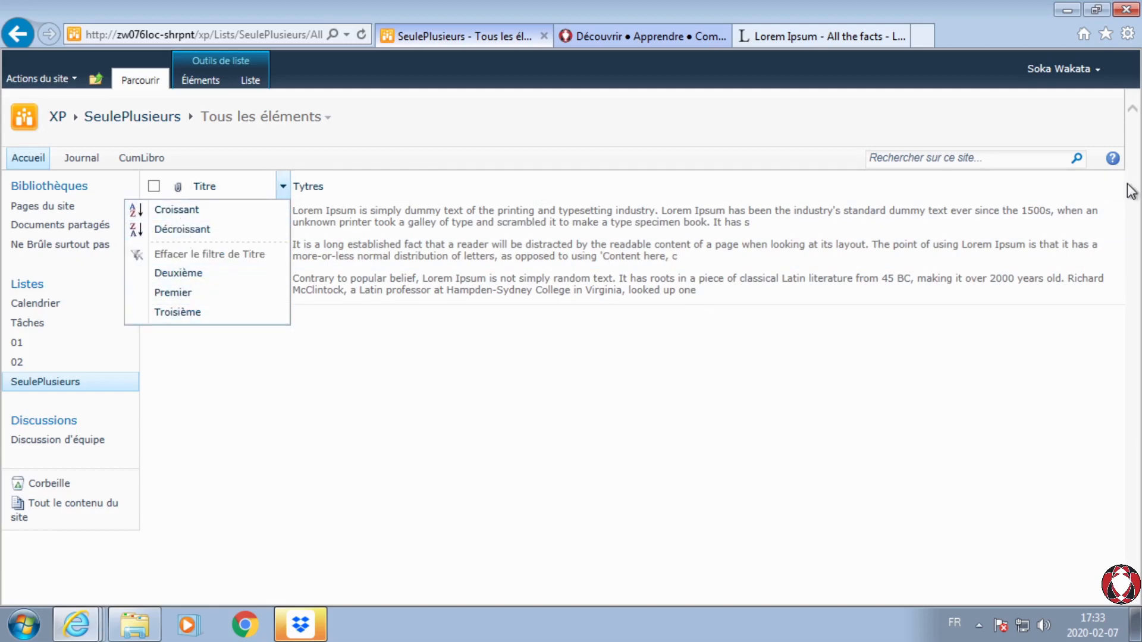
{"action": "left_click", "coordinate": [664, 429]}
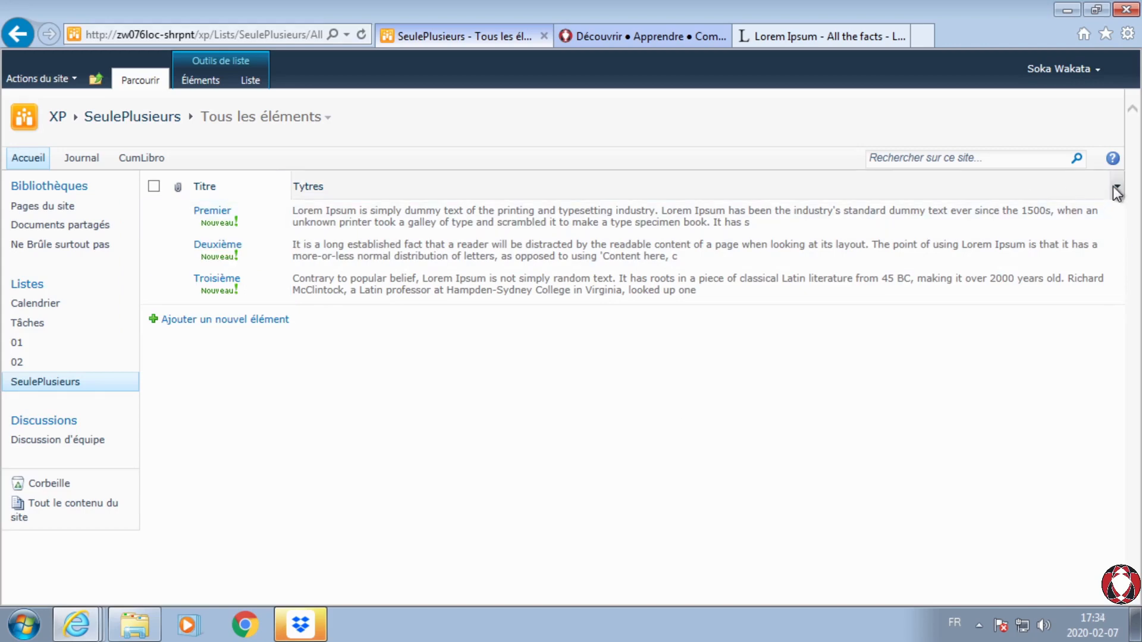
{"action": "left_click", "coordinate": [1115, 186]}
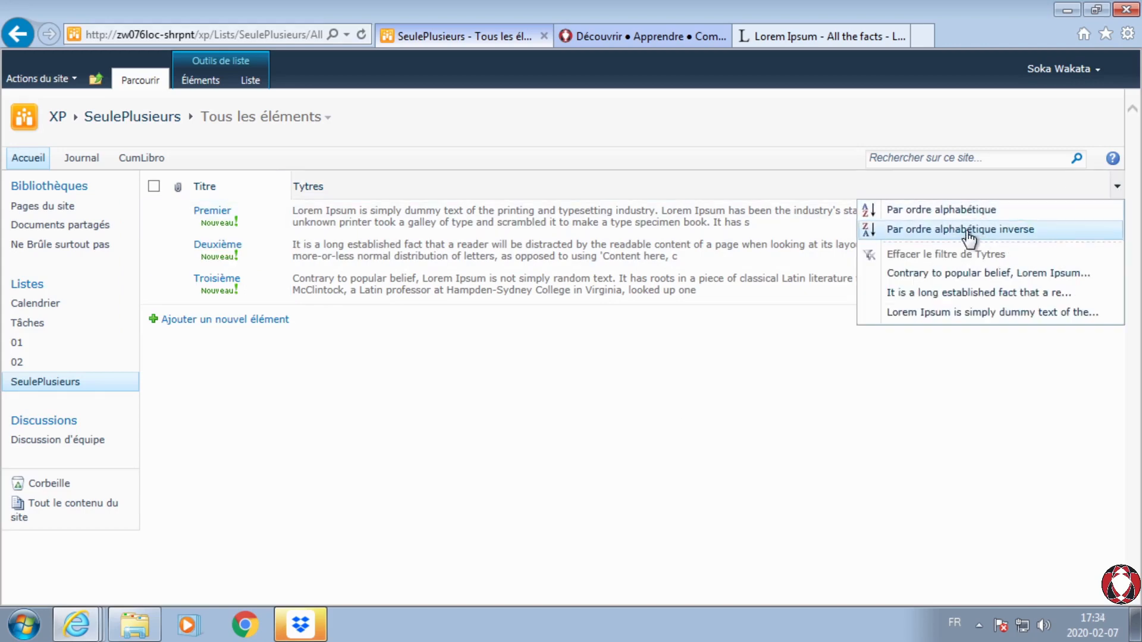
Step: From the list settings, start a Valeur calculée column, check whether its formula can use Titre and Tytres, and cancel the creation
{"action": "left_click", "coordinate": [256, 82]}
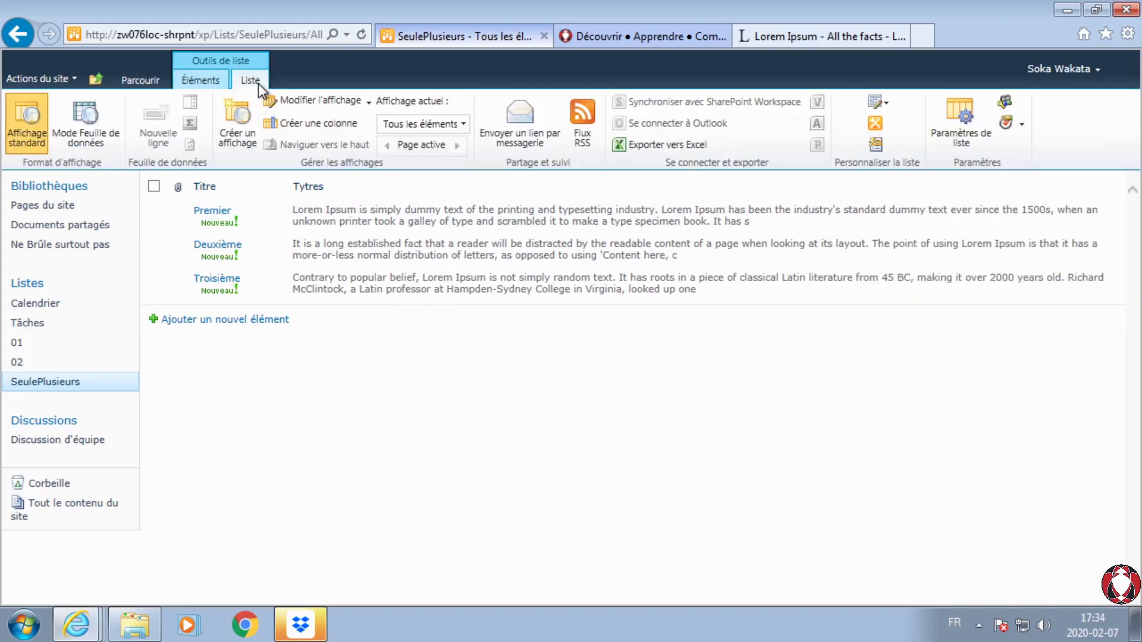
{"action": "left_click", "coordinate": [971, 117]}
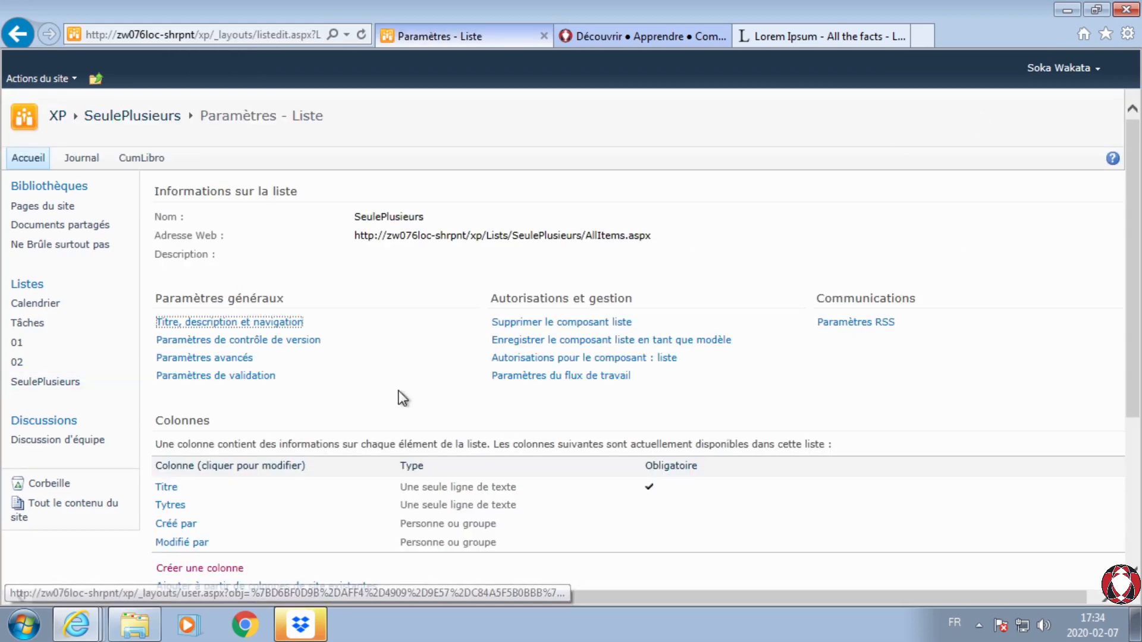
{"action": "scroll", "coordinate": [398, 397], "scroll_direction": "down", "scroll_amount": 5}
{"action": "left_click", "coordinate": [193, 333]}
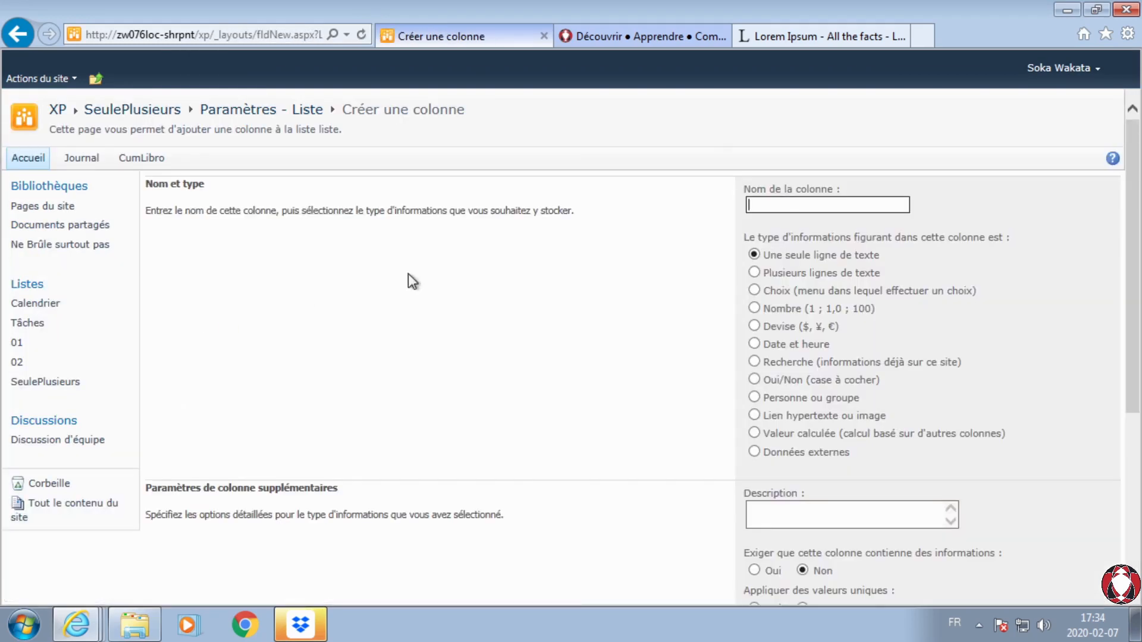
{"action": "left_click", "coordinate": [754, 433]}
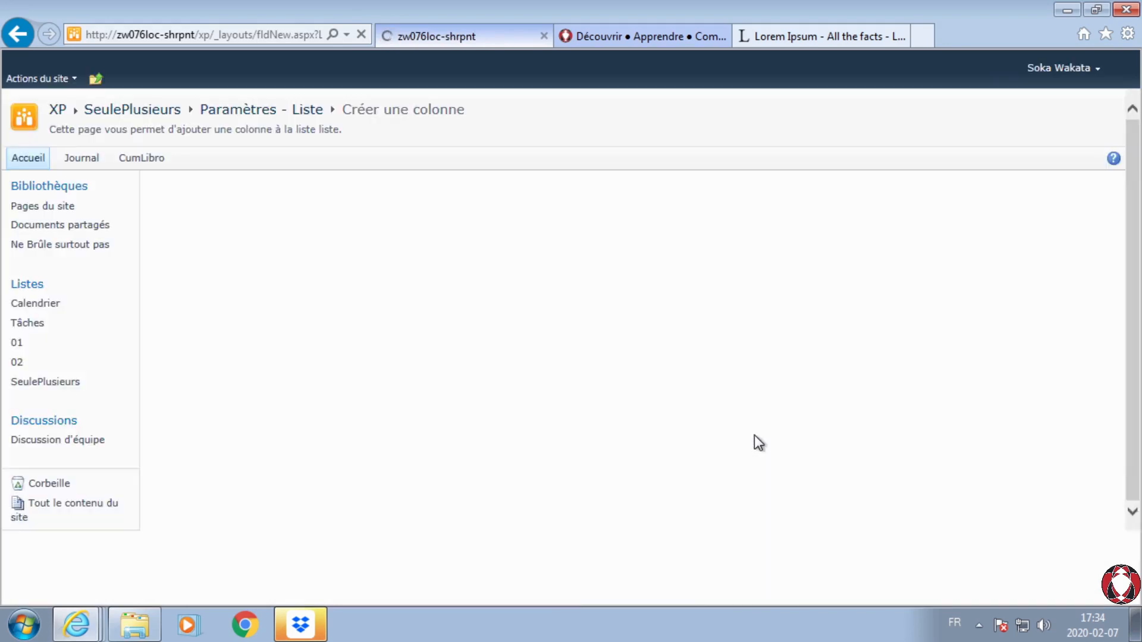
{"action": "scroll", "coordinate": [754, 435], "scroll_direction": "down", "scroll_amount": 5}
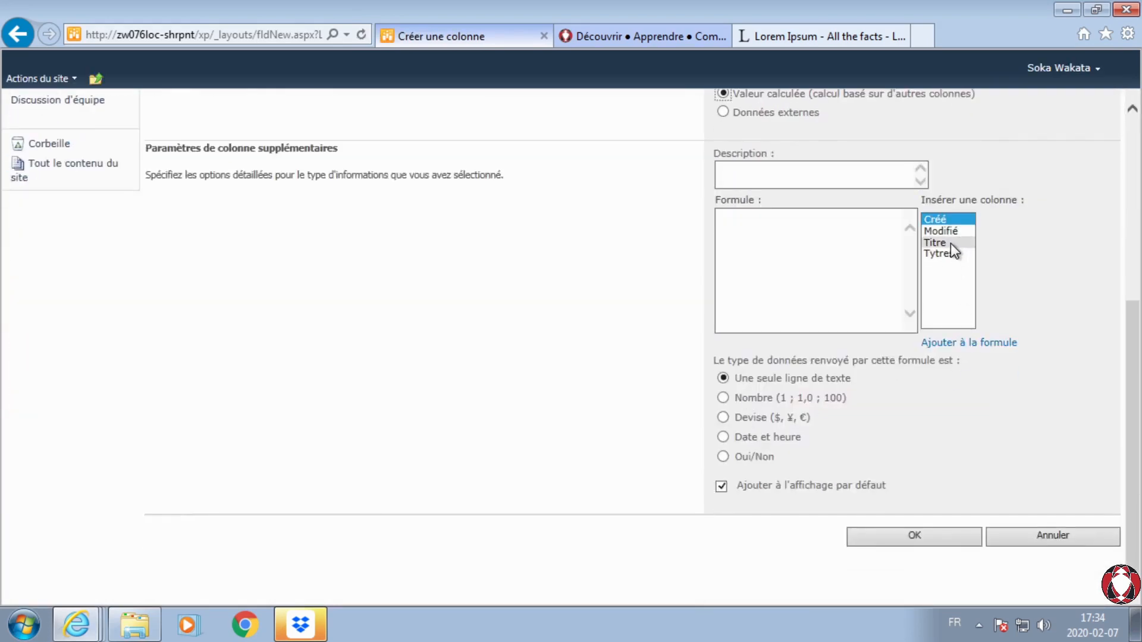
{"action": "left_click", "coordinate": [950, 244]}
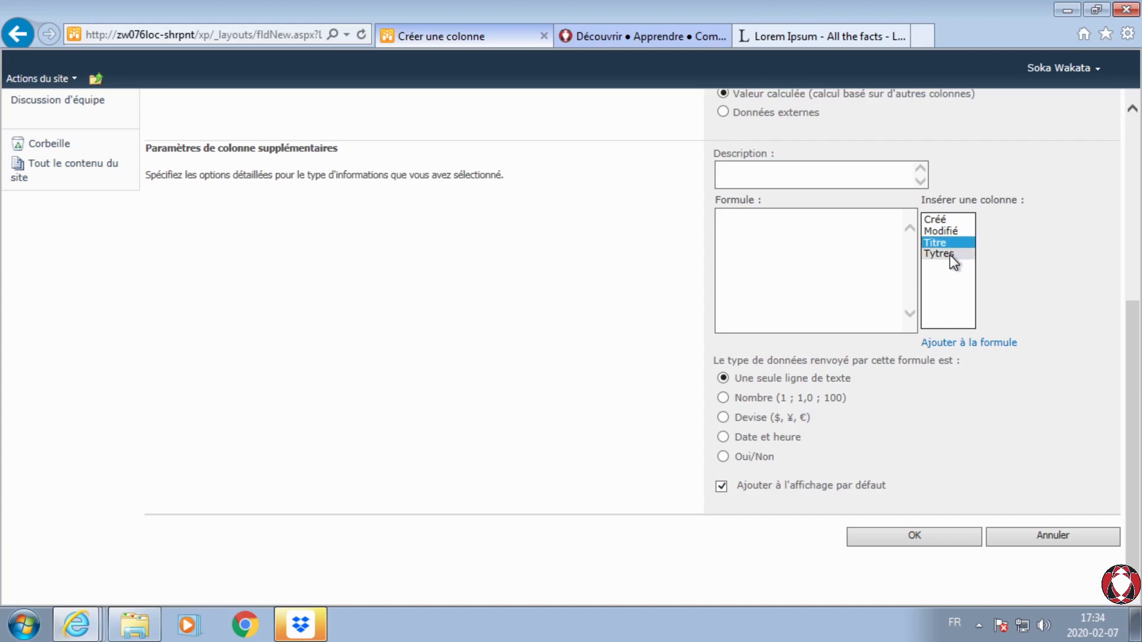
{"action": "left_click", "coordinate": [951, 254]}
{"action": "left_click", "coordinate": [1066, 538]}
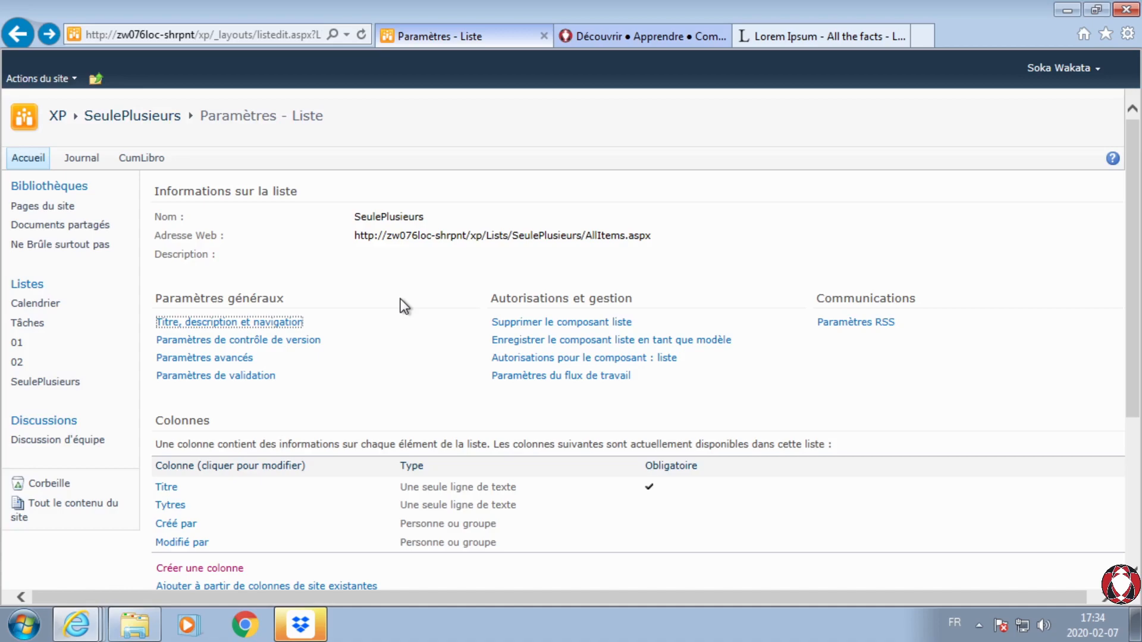
{"action": "scroll", "coordinate": [284, 322], "scroll_direction": "down", "scroll_amount": 4}
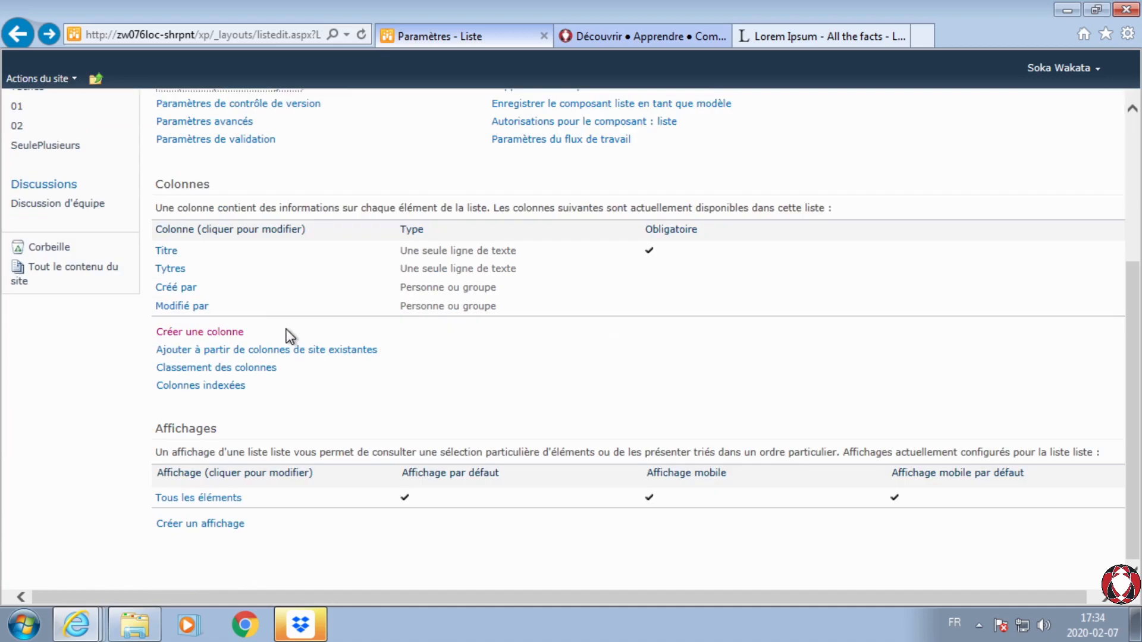
{"action": "scroll", "coordinate": [287, 330], "scroll_direction": "up", "scroll_amount": 4}
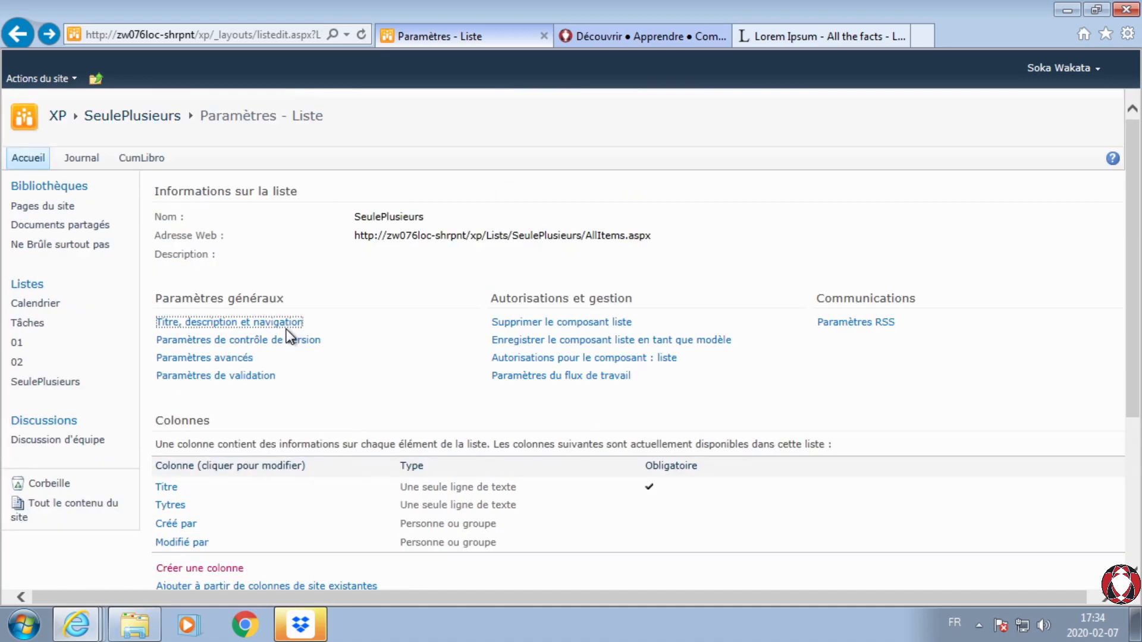